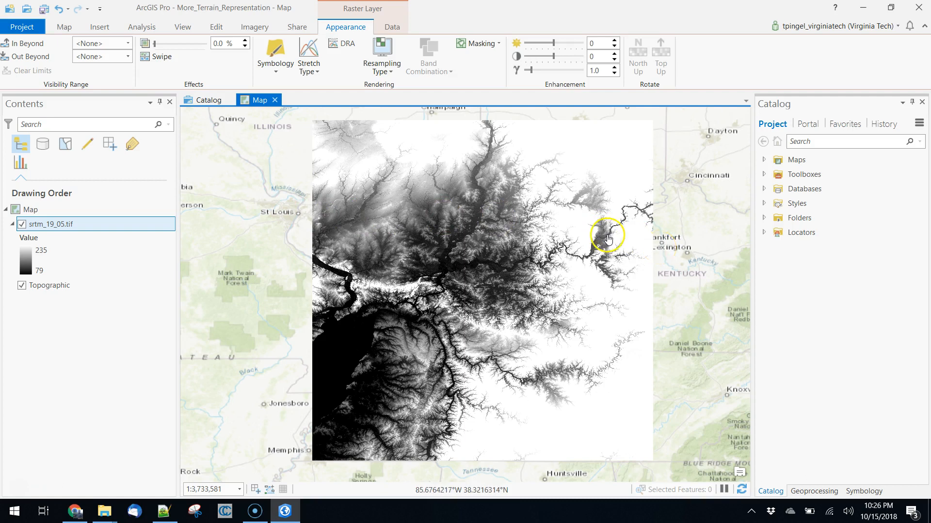
Step: Find the Project Raster geoprocessing tool and set srtm_19_05.tif as its input raster
click(817, 145)
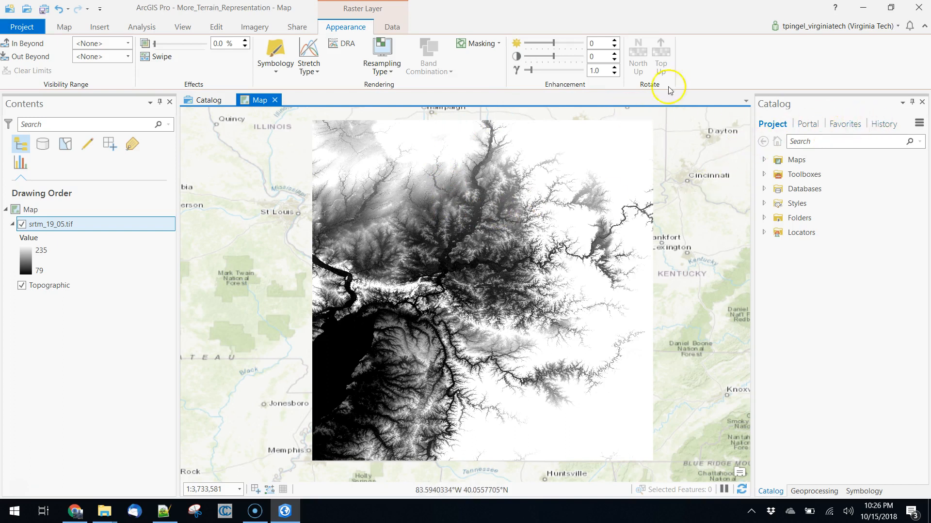
click(394, 28)
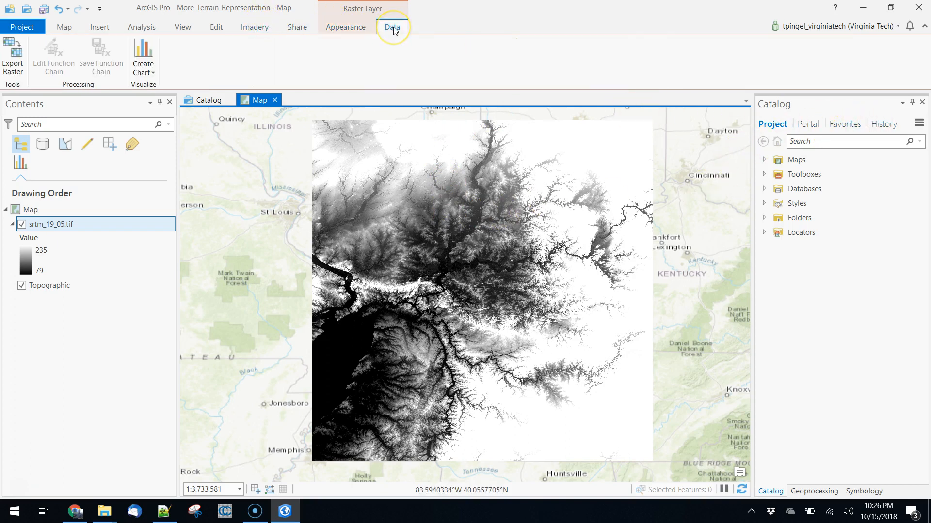
click(140, 29)
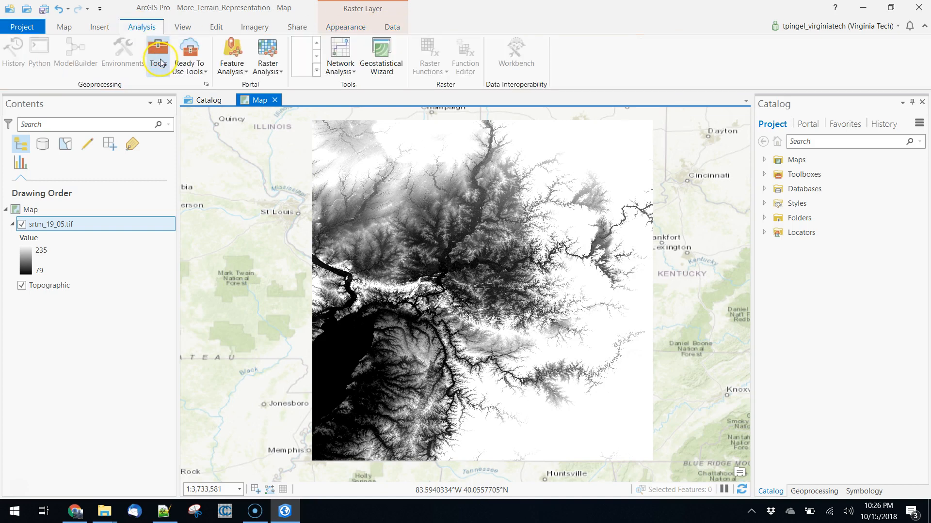
click(158, 52)
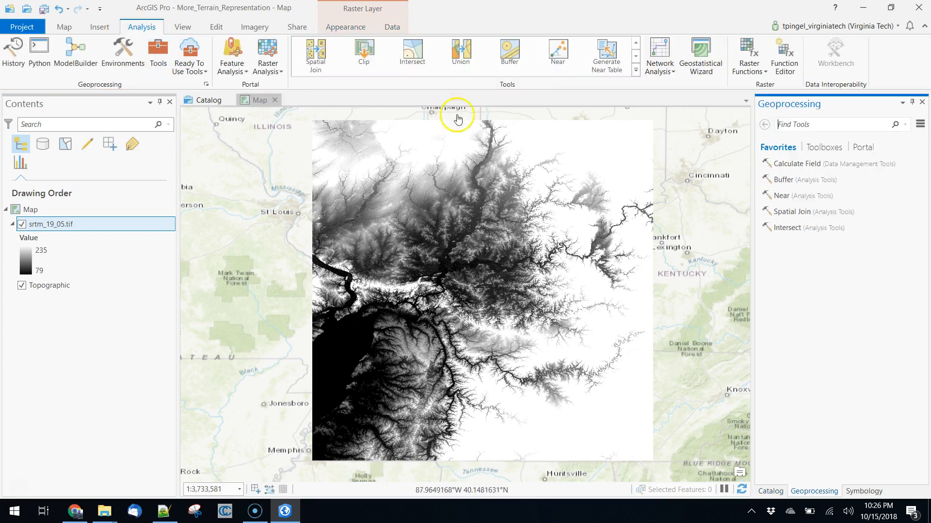
click(827, 125)
text(project raste)
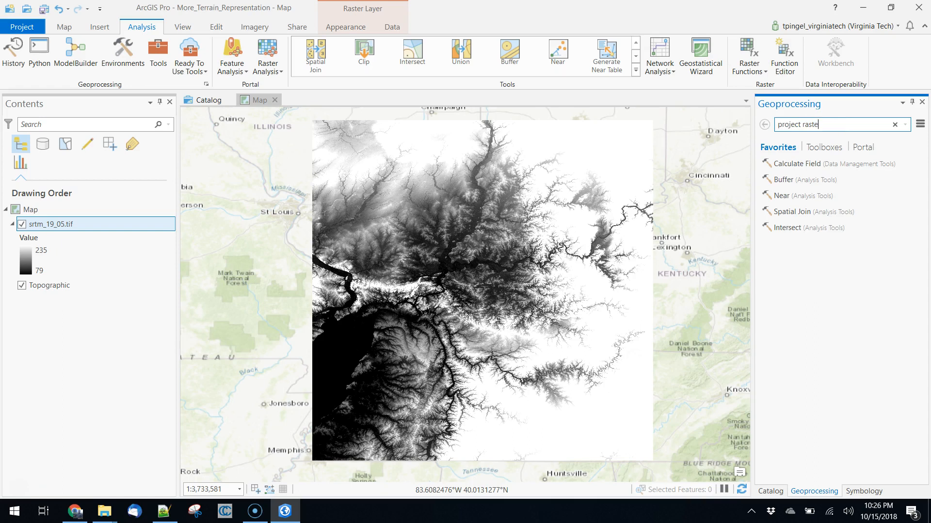
text(r)
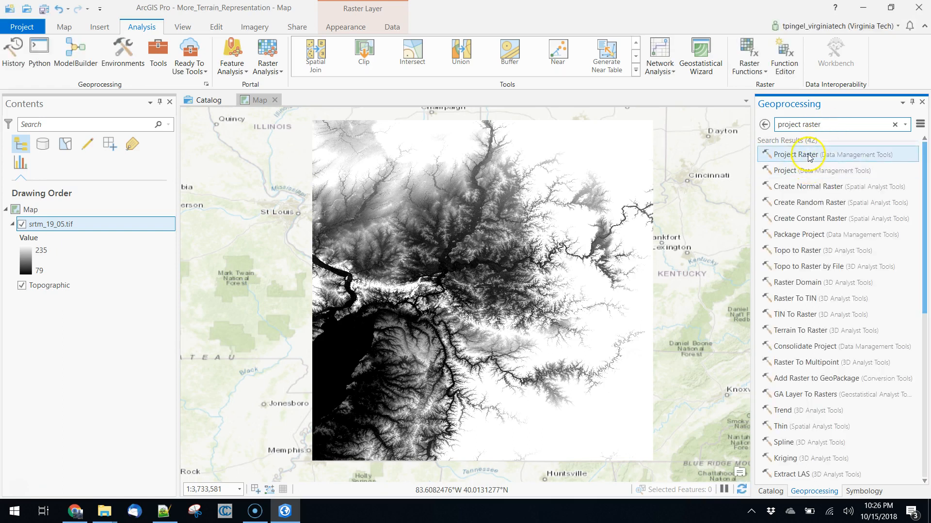
click(808, 155)
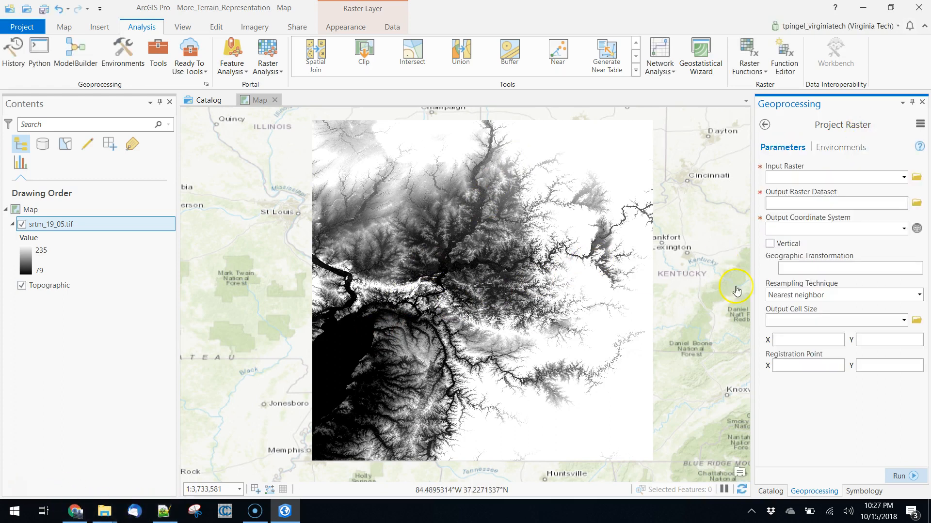
click(905, 176)
click(797, 192)
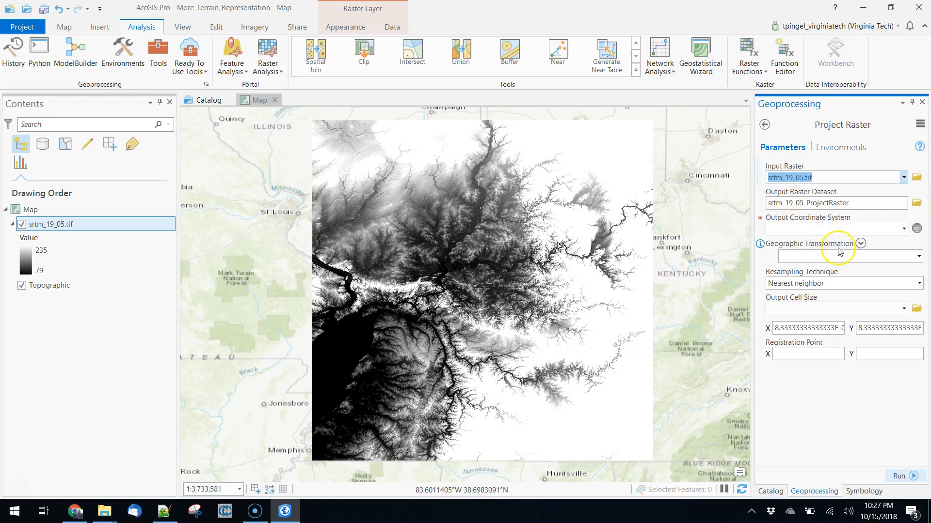
Step: Switch to Chrome and view Wikipedia's UTM grid image of the world at full size
click(77, 511)
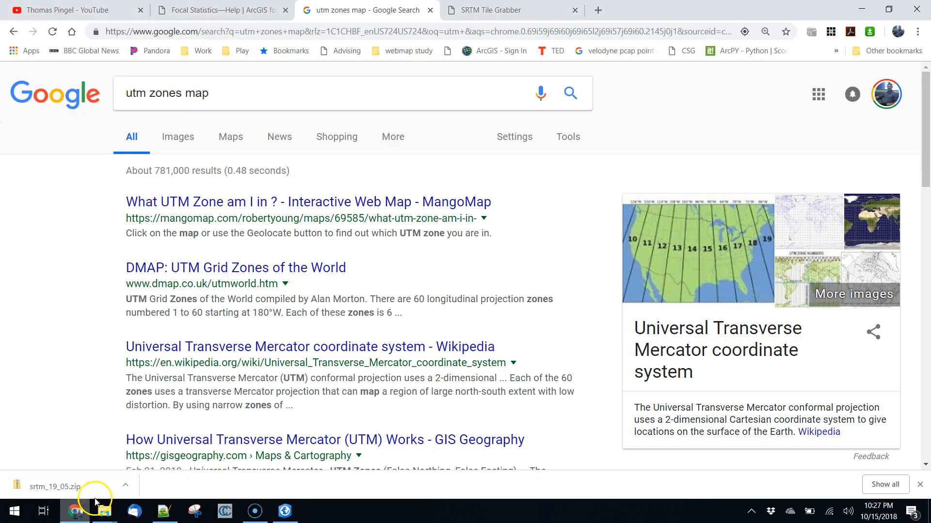
click(725, 291)
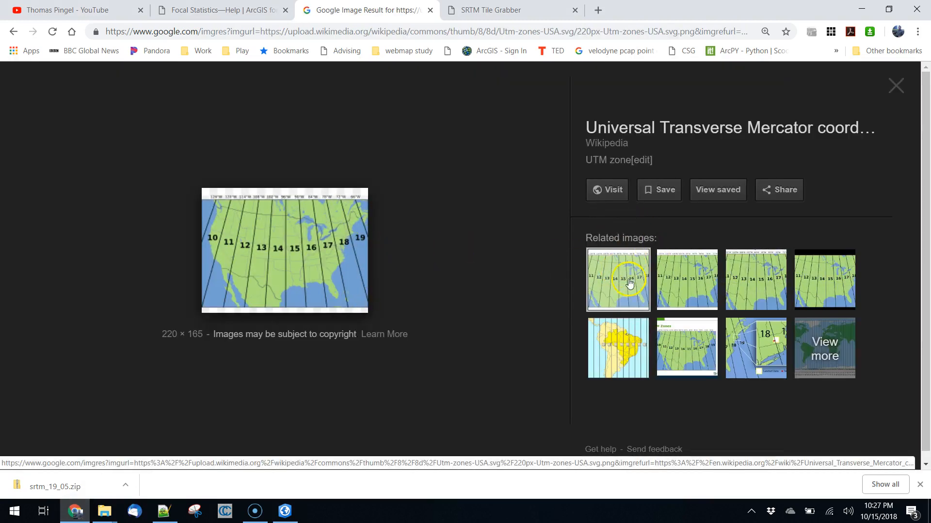
click(606, 190)
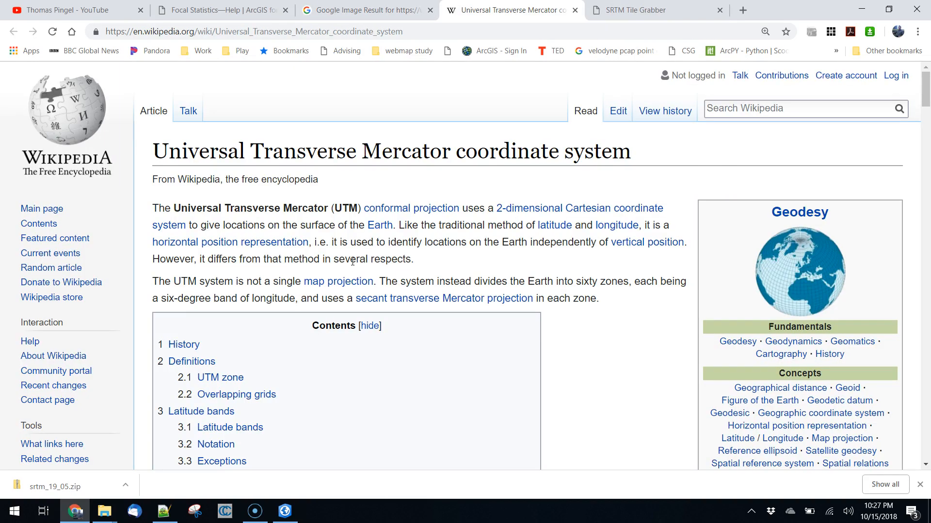
scroll(533, 271, down, 10)
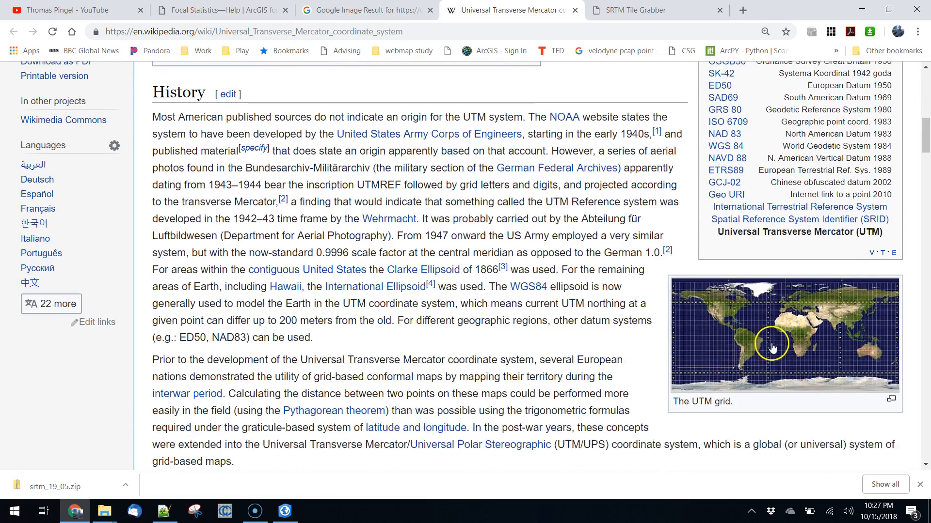
click(772, 348)
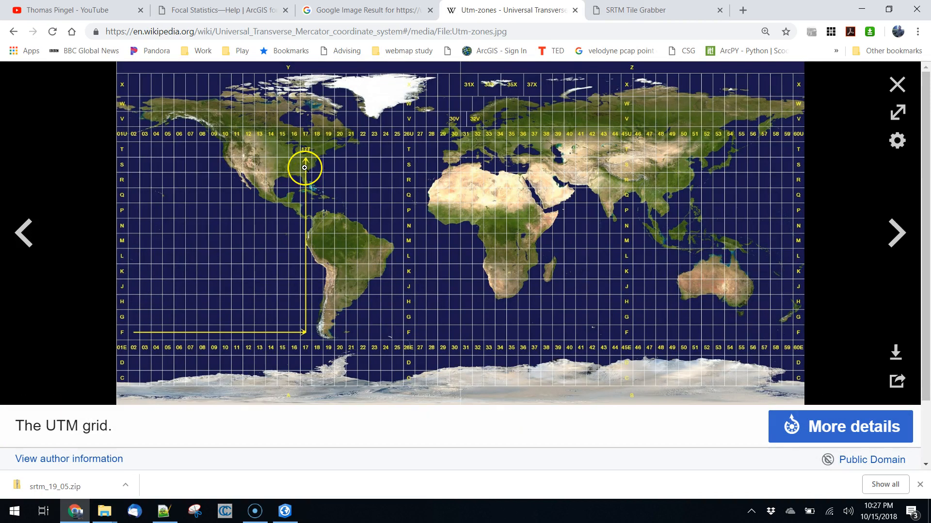
click(305, 167)
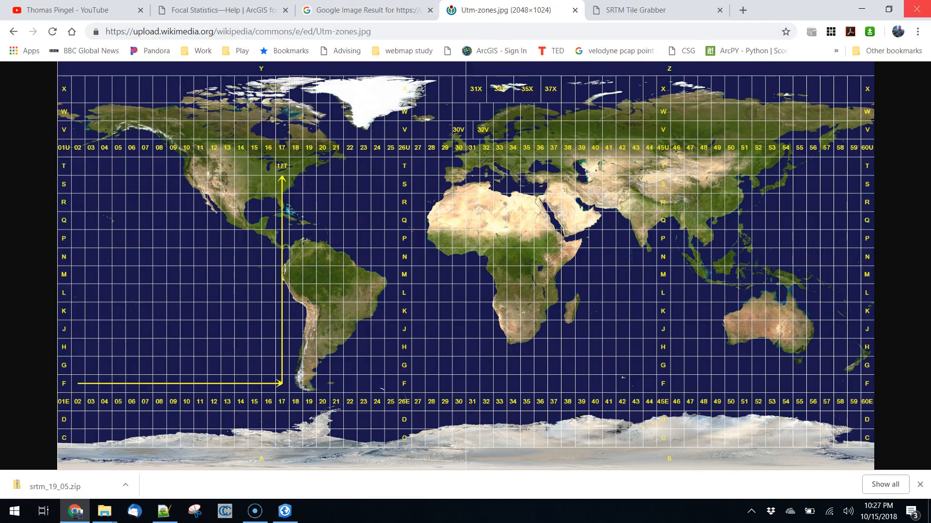
Step: Compare the raster's location on the ArcGIS Pro map with the UTM grid image in Chrome to identify its zone
click(861, 9)
scroll(563, 183, down, 5)
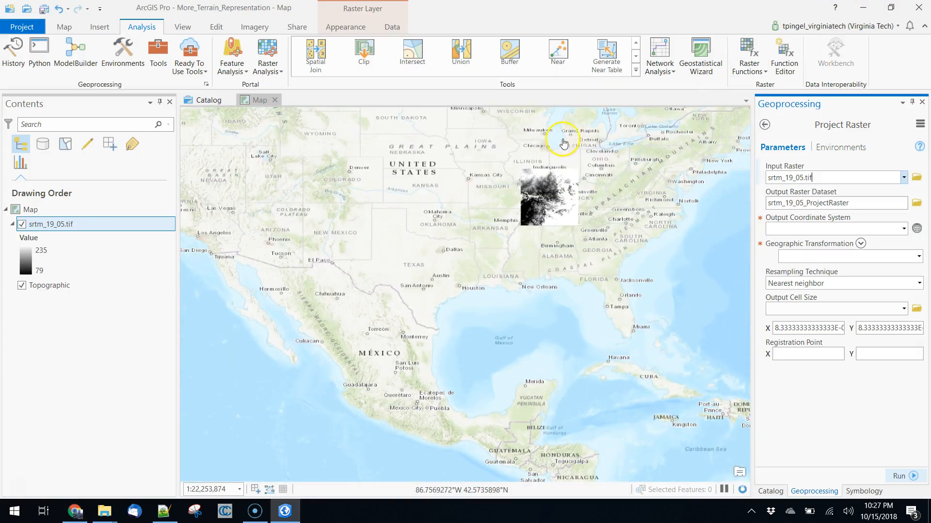
click(75, 511)
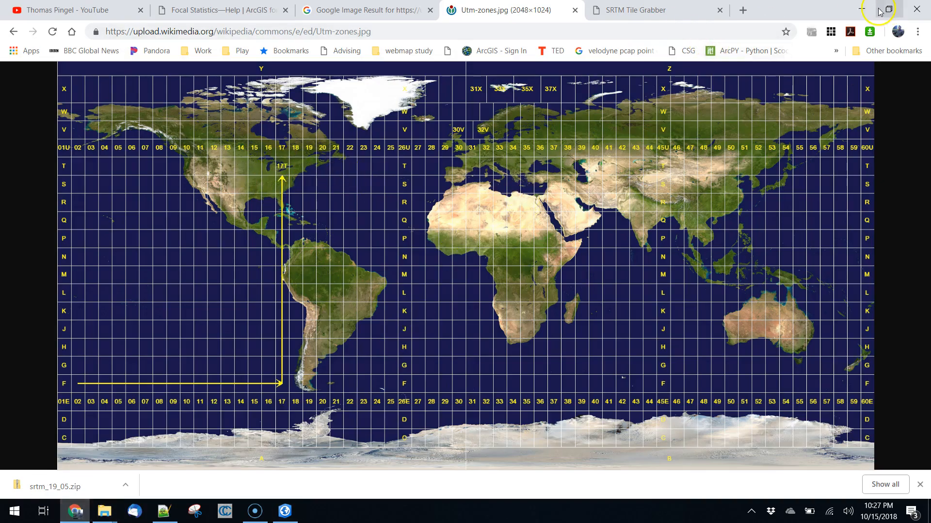
click(861, 8)
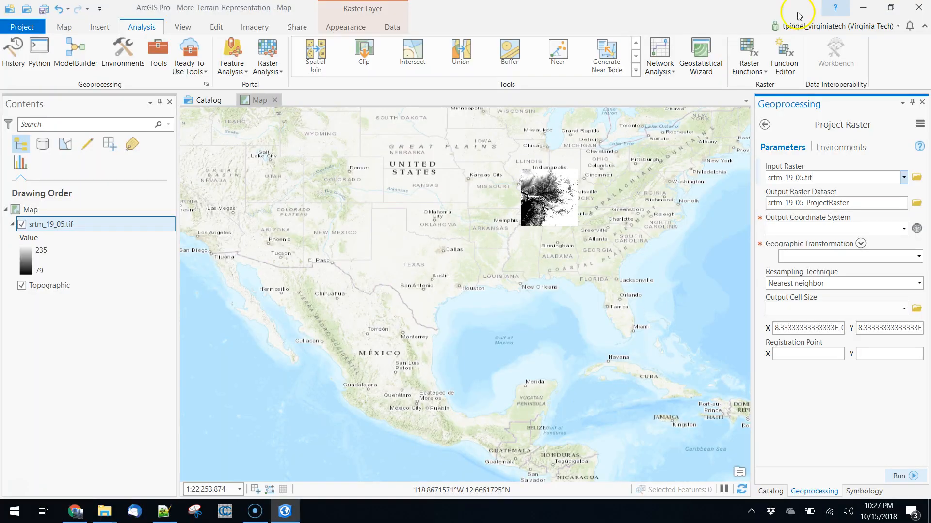
Step: Browse the projected coordinate systems for the tool's output and expand the UTM group
click(905, 229)
click(917, 229)
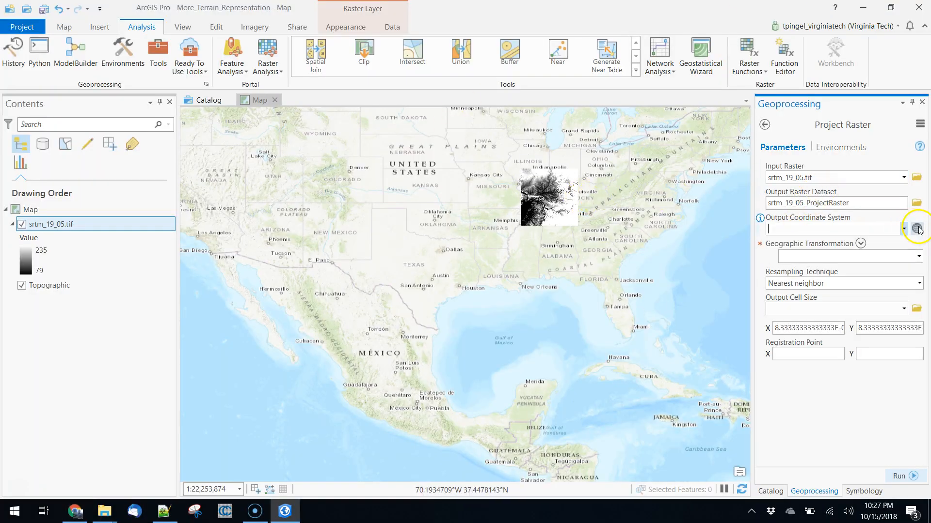
click(320, 270)
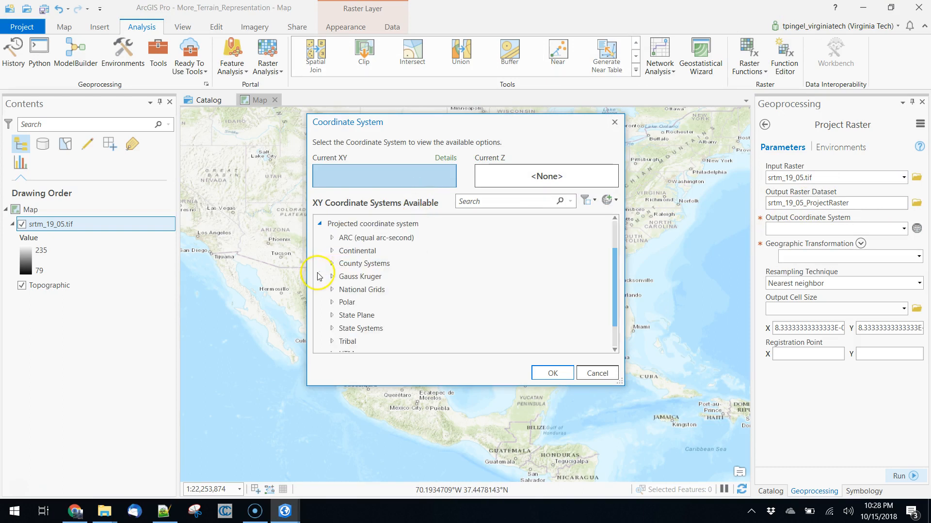
scroll(324, 310, down, 2)
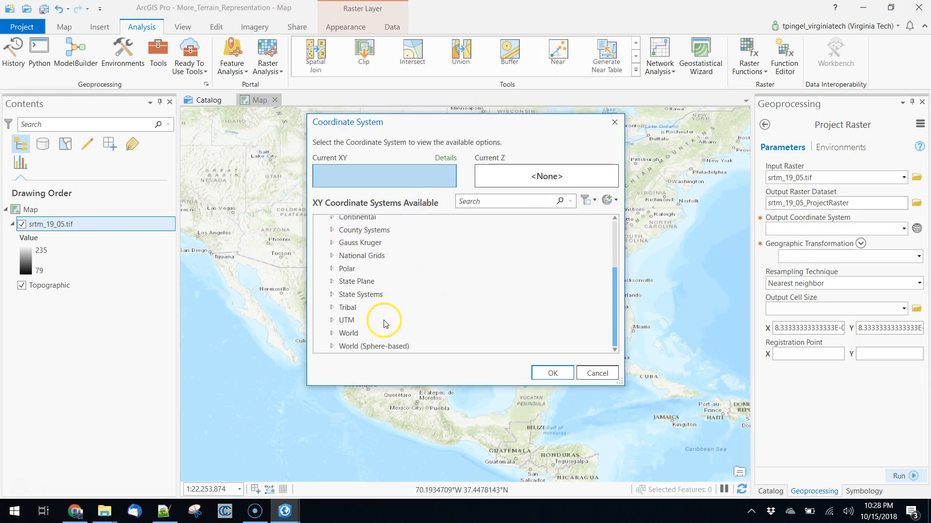
click(332, 335)
scroll(457, 276, down, 3)
scroll(457, 277, up, 3)
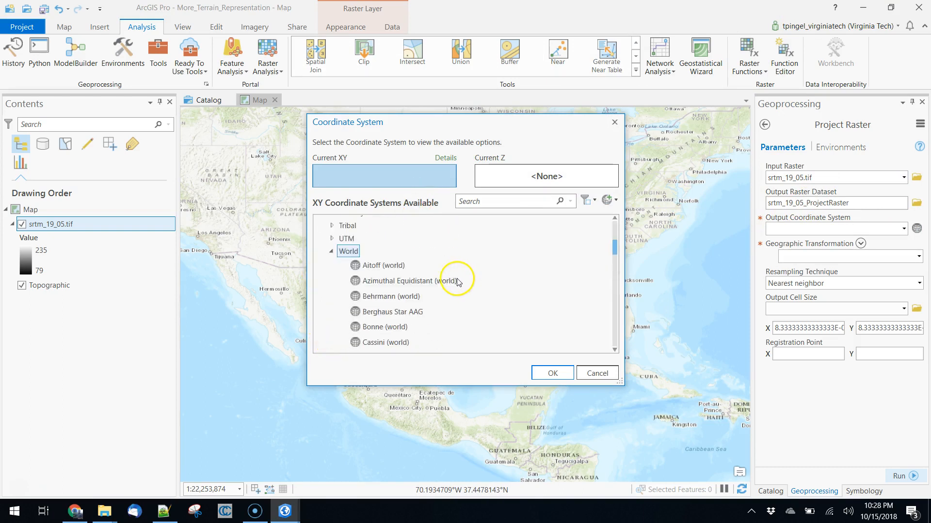
scroll(417, 267, up, 3)
click(332, 296)
scroll(463, 279, down, 5)
scroll(445, 285, up, 3)
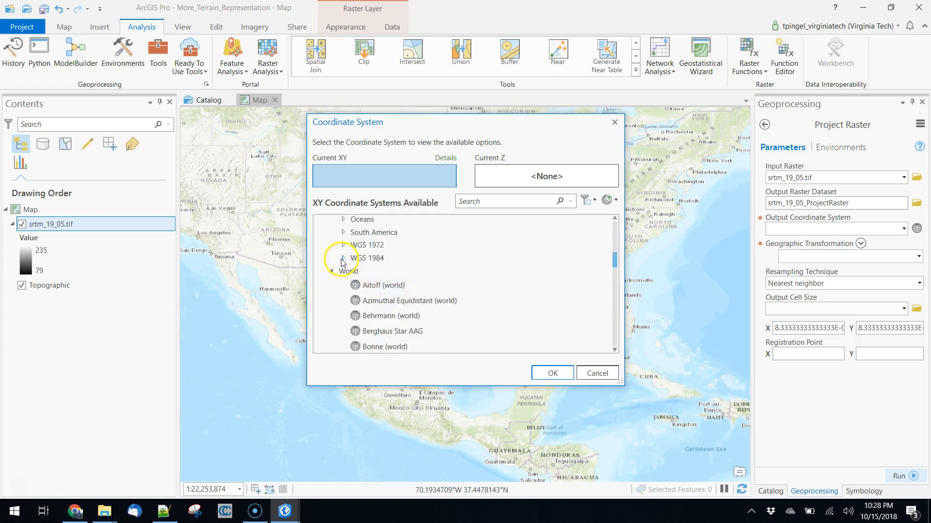
Step: Set the output coordinate system to WGS 1984 UTM Zone 16N
click(342, 258)
double_click(440, 270)
scroll(443, 269, down, 1)
scroll(443, 270, down, 15)
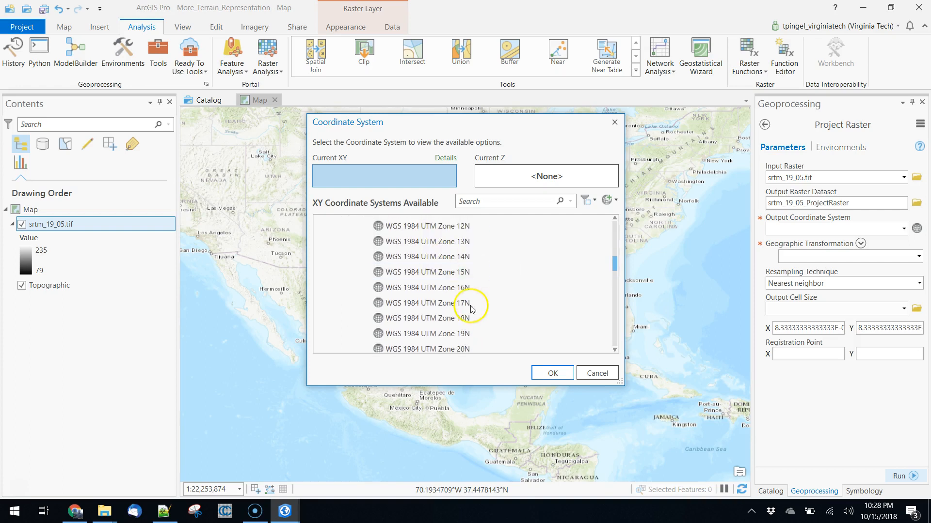
click(468, 289)
click(551, 373)
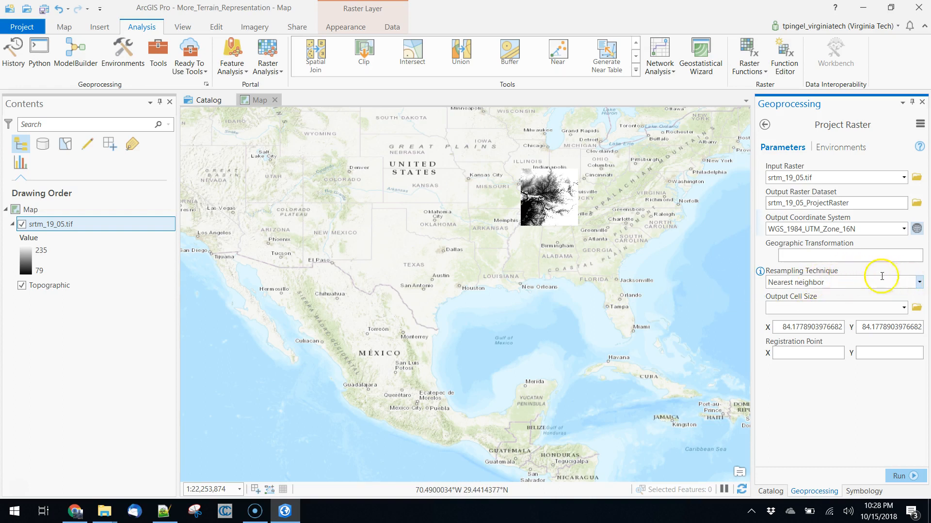
Step: Set the resampling technique to Cubic convolution and run Project Raster
click(920, 284)
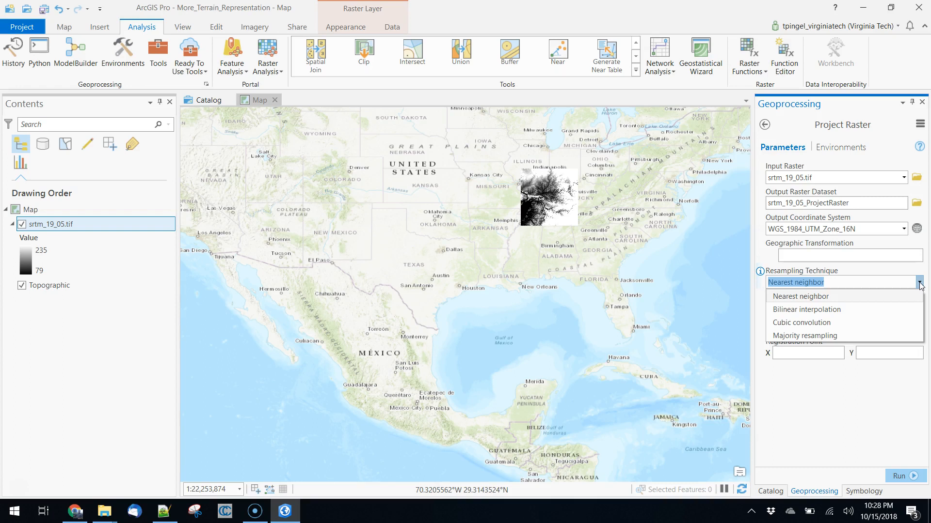
click(875, 322)
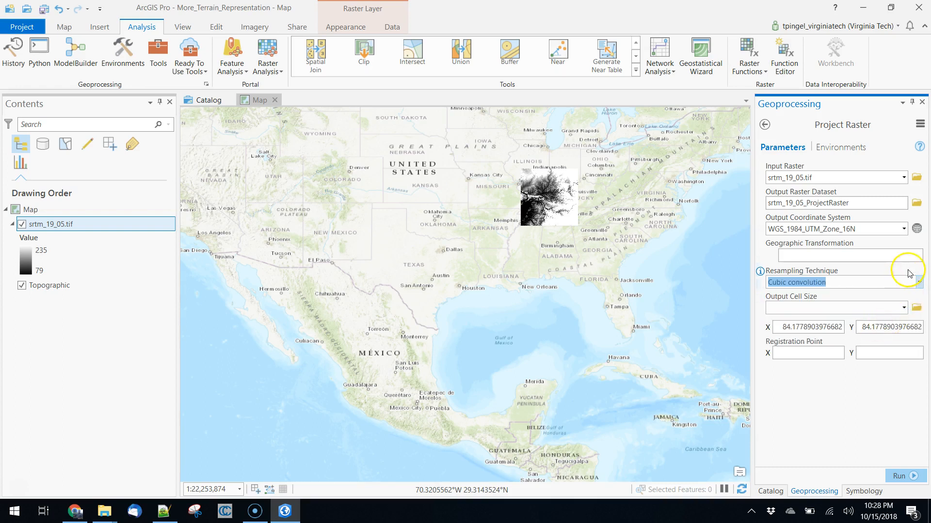
click(921, 285)
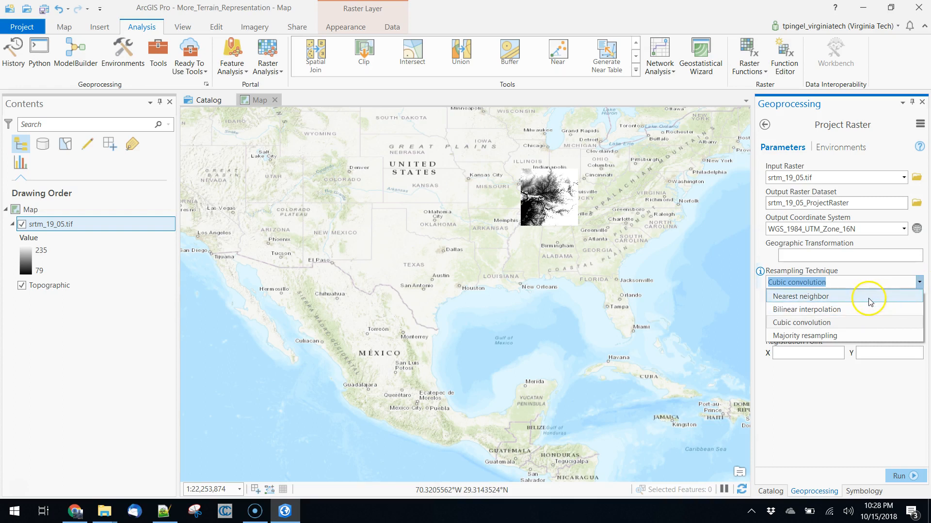
click(861, 320)
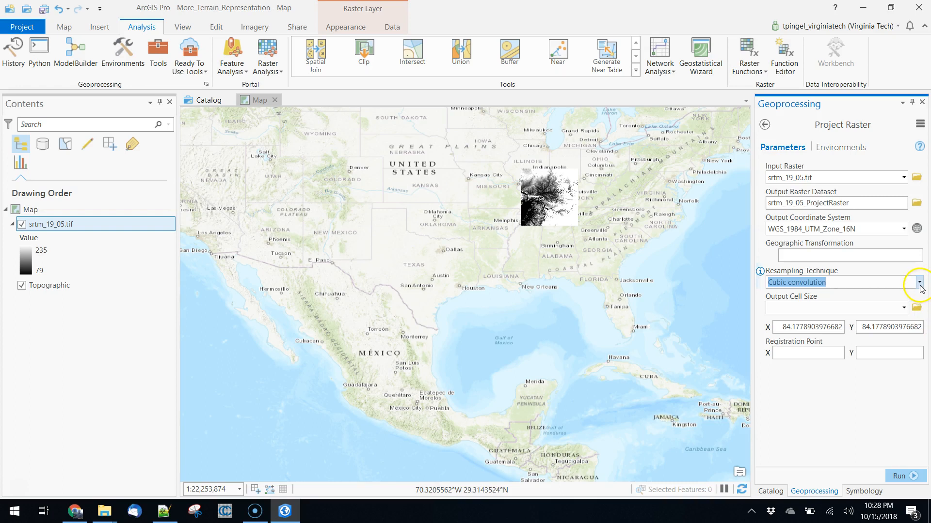
click(899, 476)
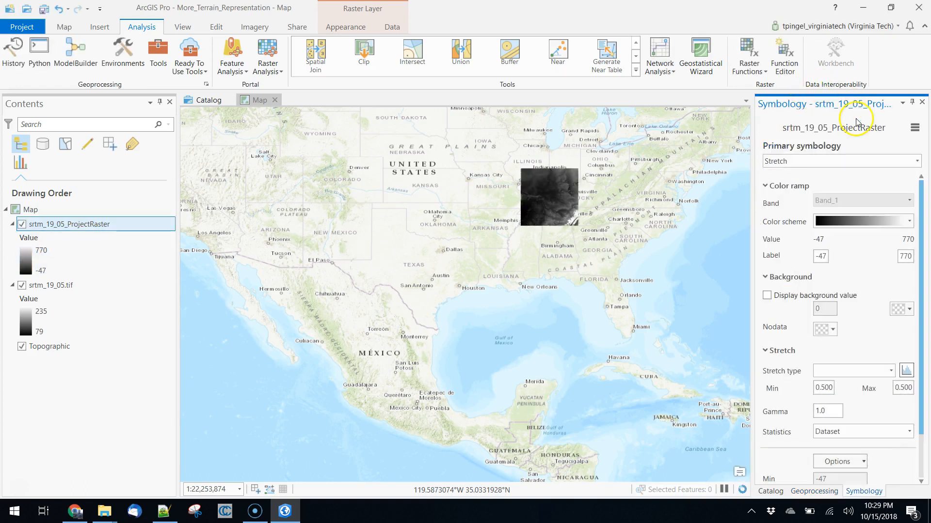
Step: Show the color scheme names and apply the Elevation #2 scheme to the srtm_19_05_ProjectRaster layer
click(909, 223)
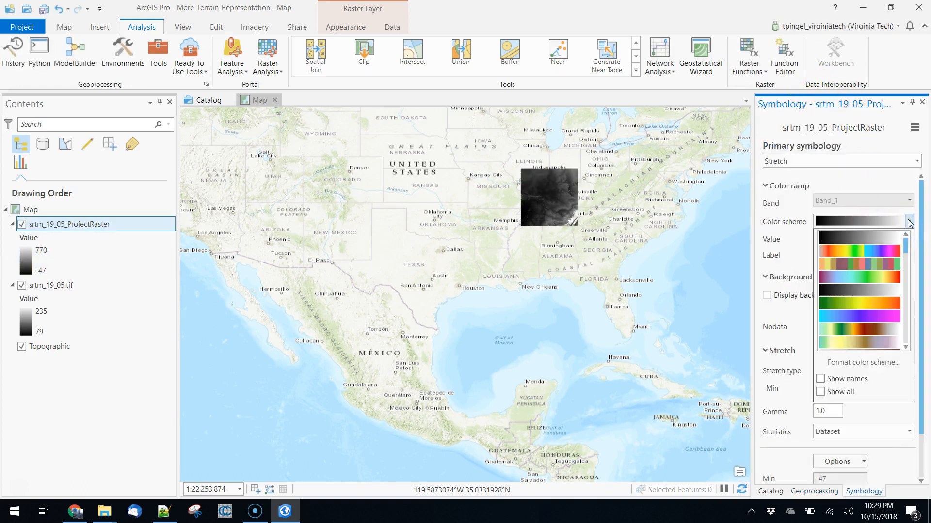
click(909, 223)
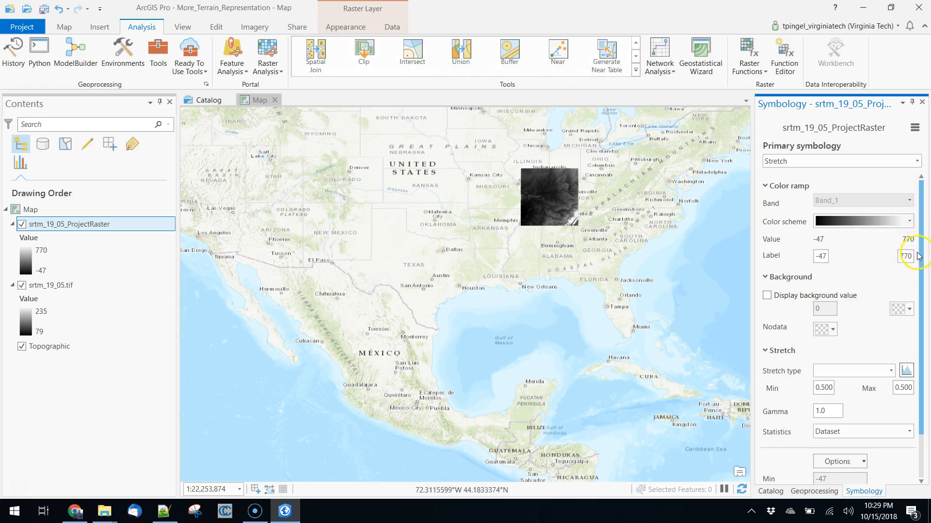
click(897, 222)
click(834, 379)
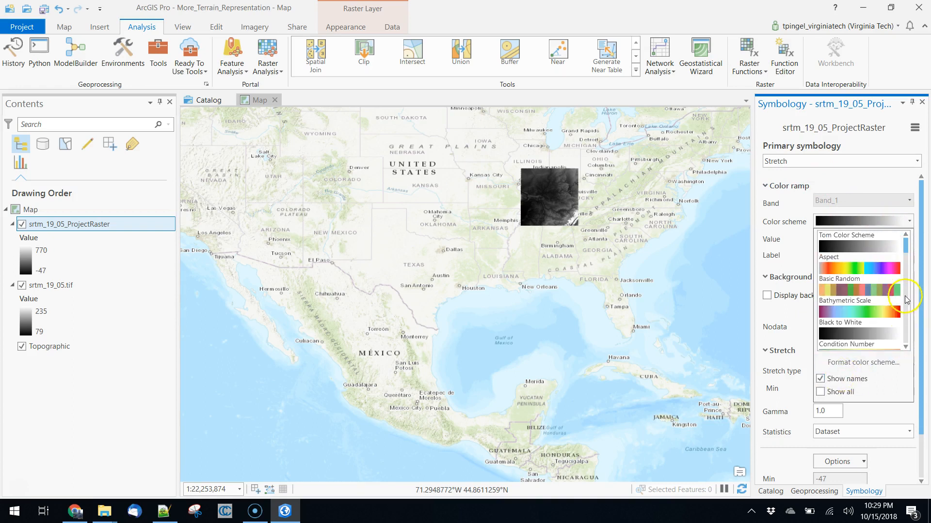
scroll(895, 297, down, 1)
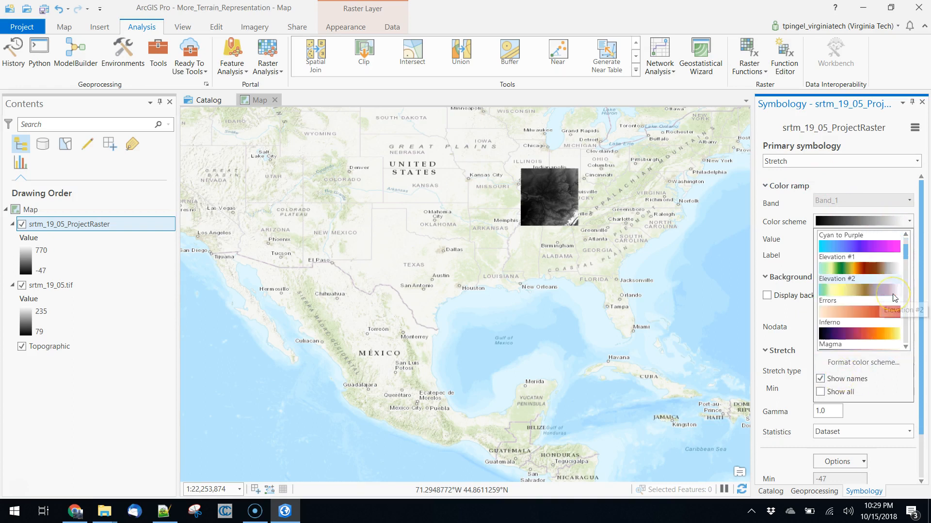
click(836, 291)
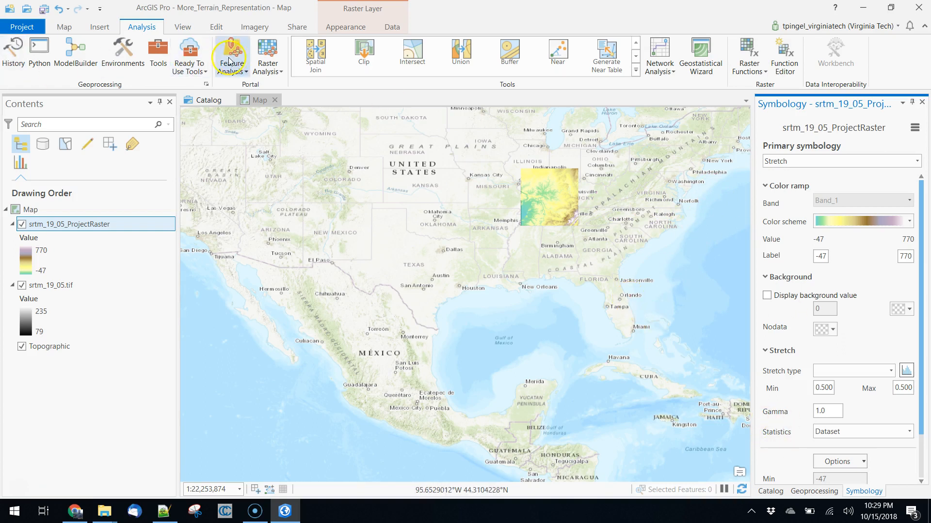
Step: Search the geoprocessing tools for hillshade and open the 3D Analyst version of Hillshade
click(158, 51)
drag(824, 126, 736, 126)
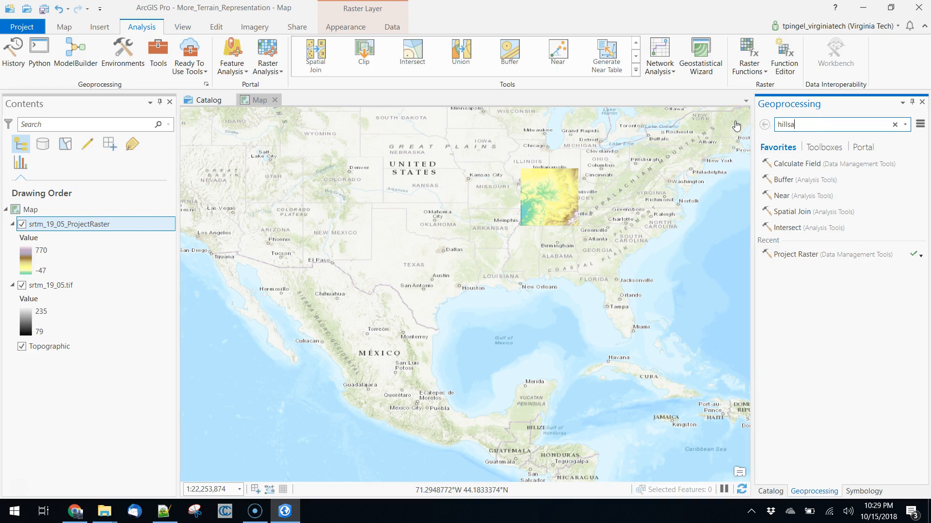
text(hillshade)
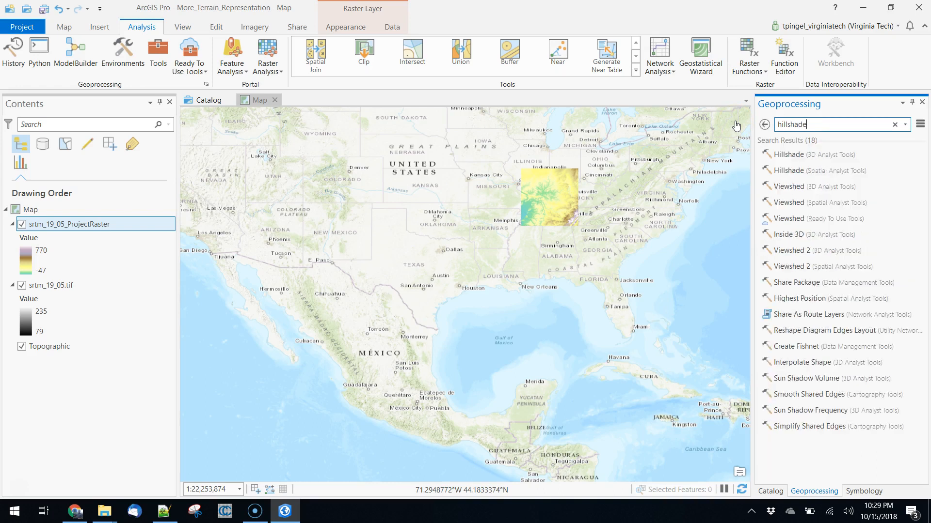
click(788, 155)
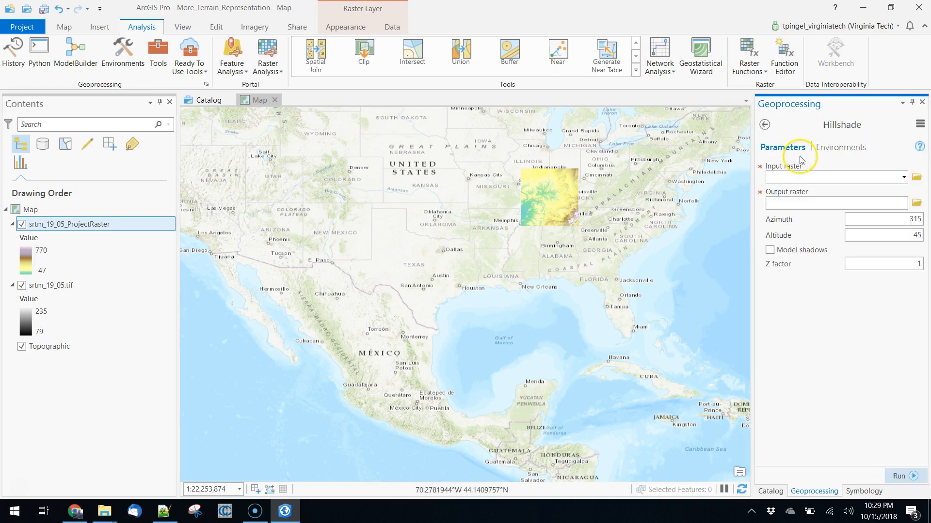
Step: Run Hillshade with srtm_19_05_ProjectRaster as input and the default output name, HillSha_srtm1
click(898, 176)
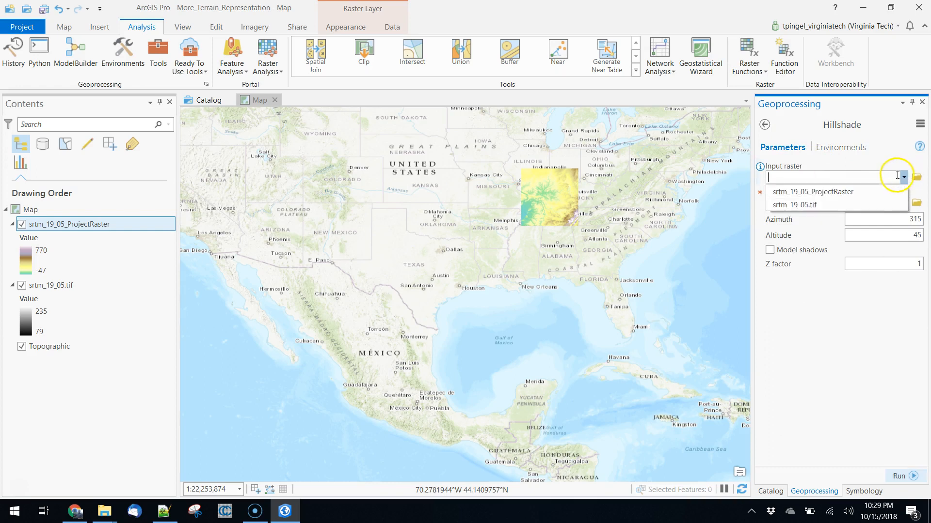
click(824, 192)
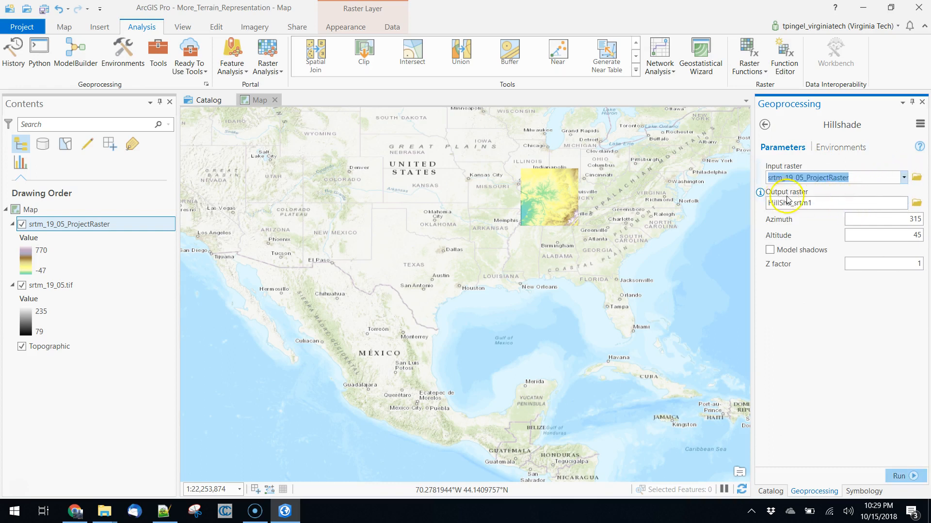
click(913, 477)
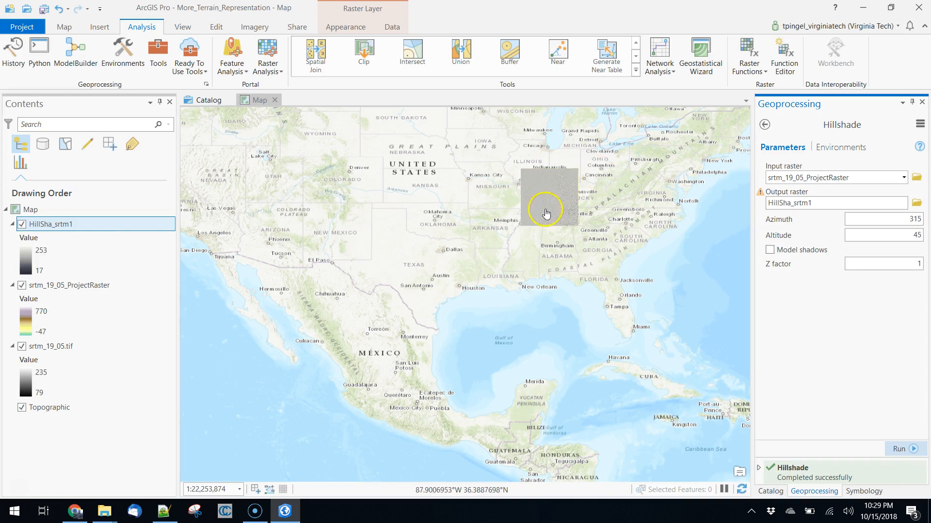
scroll(547, 209, up, 10)
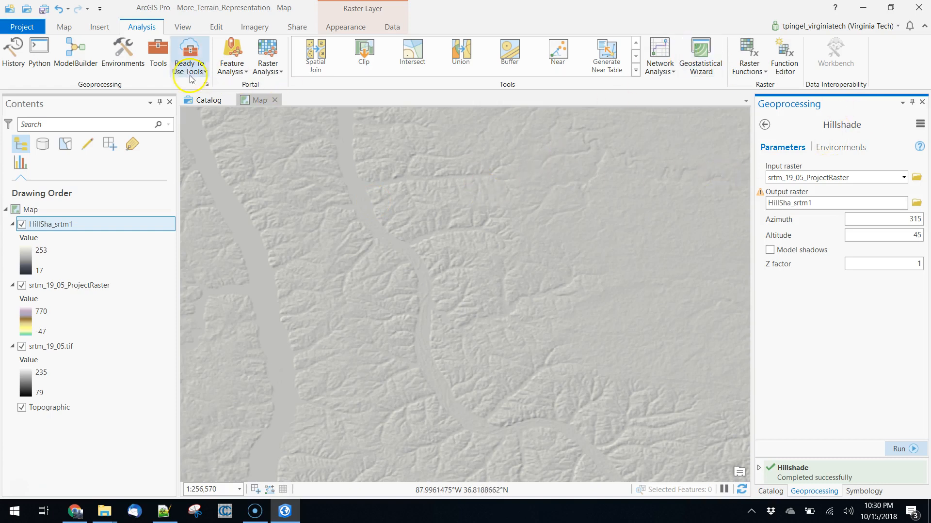
Step: Open the Focal Statistics tool from the Spatial Analyst Neighborhood toolset and choose srtm_19_05_ProjectRaster as its input raster
click(158, 51)
drag(820, 124, 757, 125)
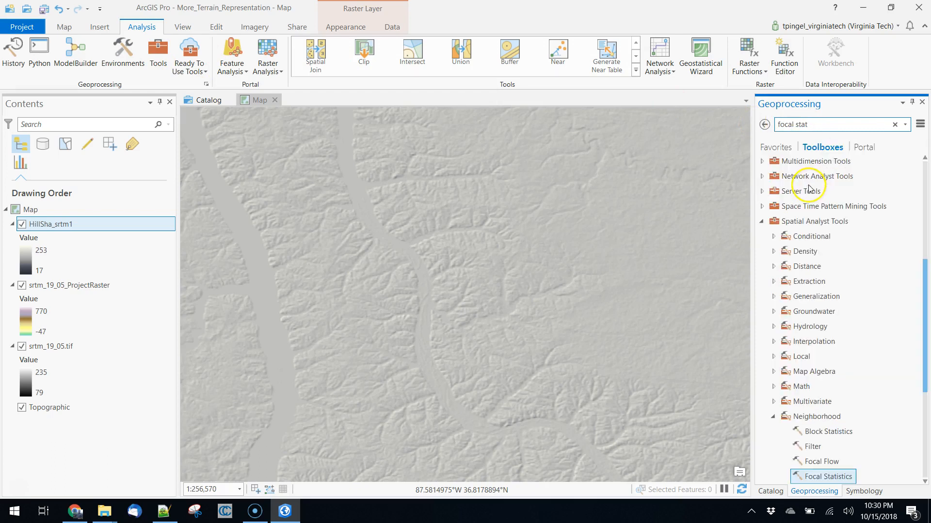
scroll(878, 267, down, 1)
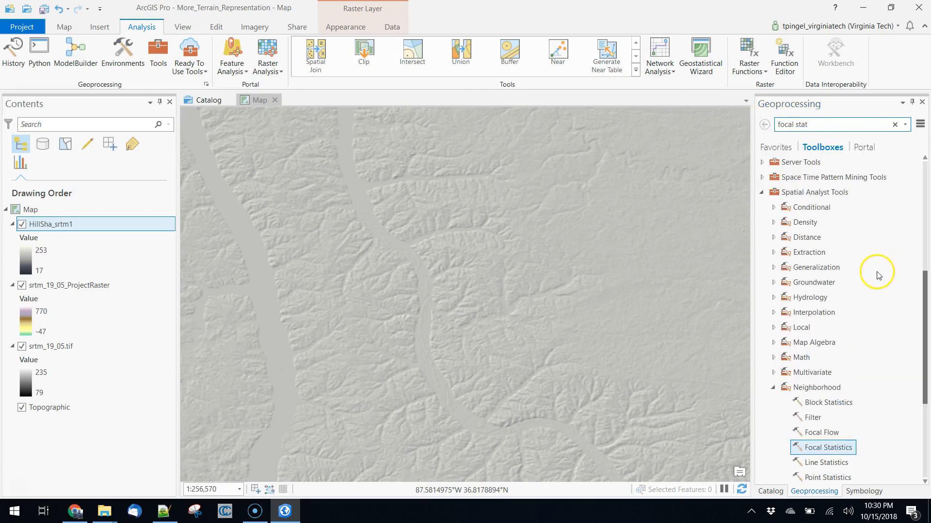
double_click(822, 448)
click(904, 178)
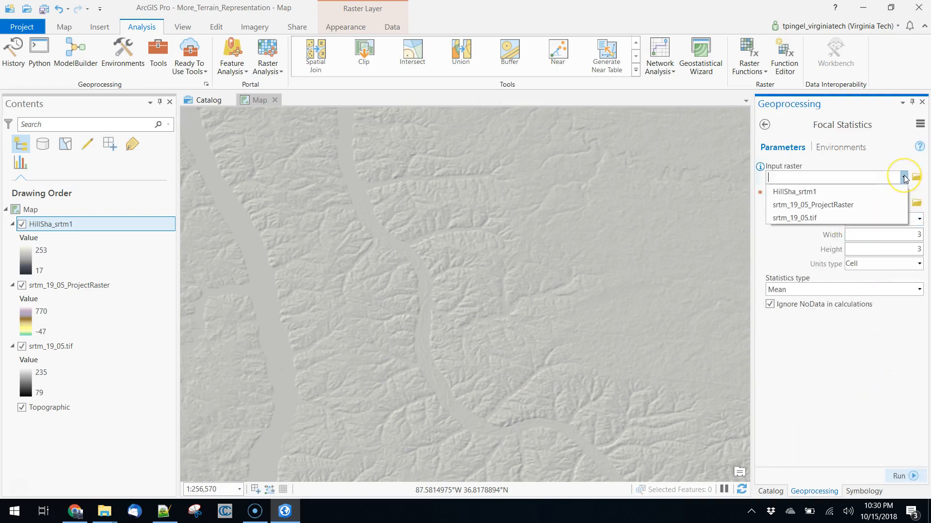
click(829, 205)
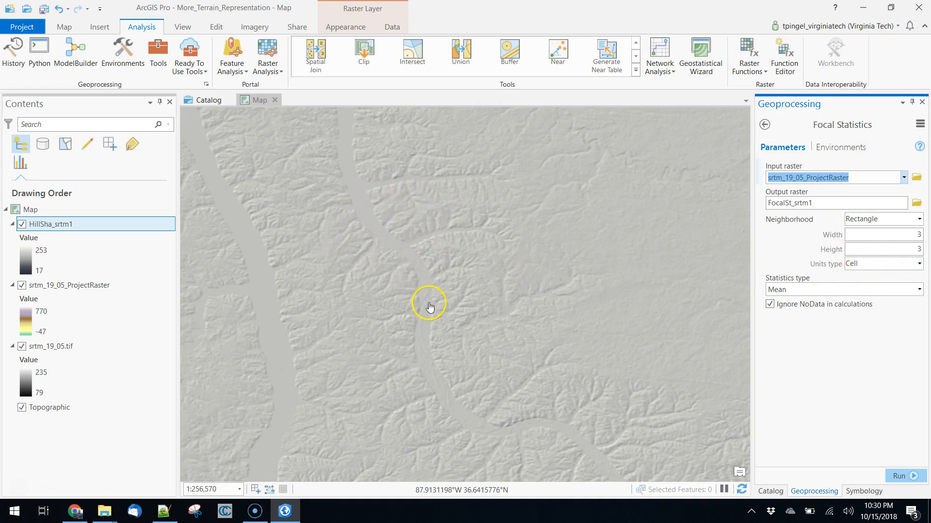
Step: Examine the hillshade's individual cells up close and look through the layer's symbology and resampling type options
scroll(414, 244, up, 2)
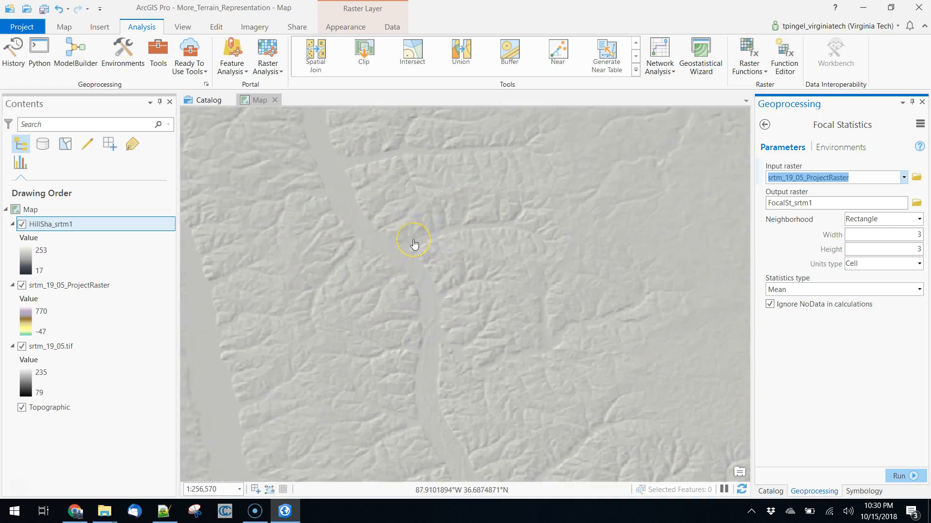
scroll(415, 244, up, 6)
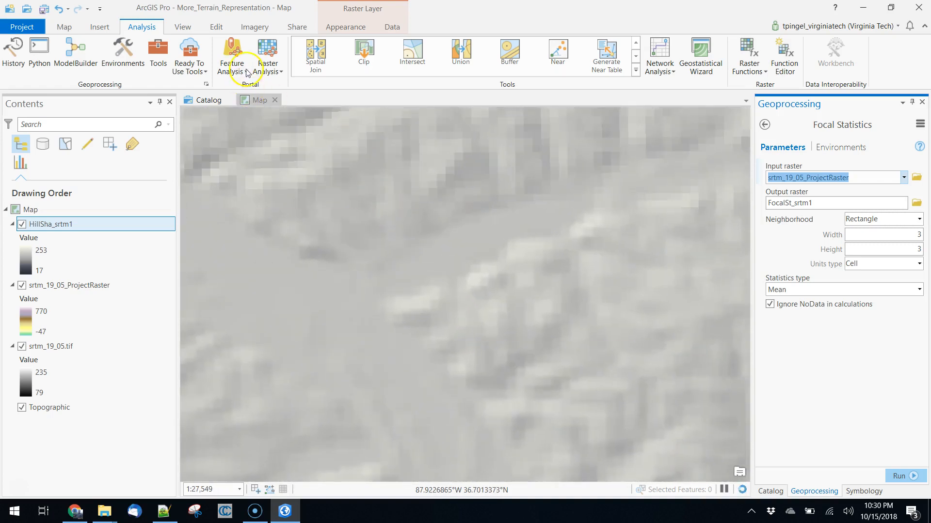
click(340, 28)
click(309, 68)
click(277, 72)
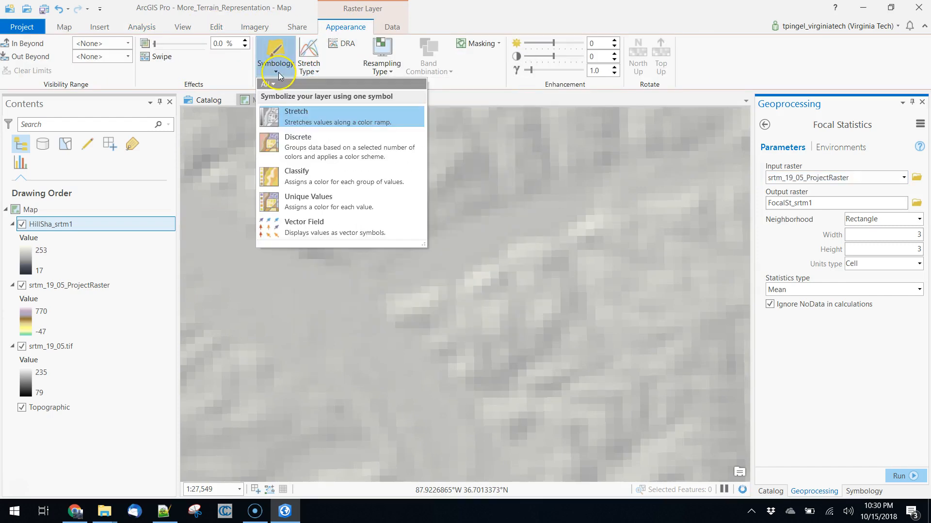
click(383, 68)
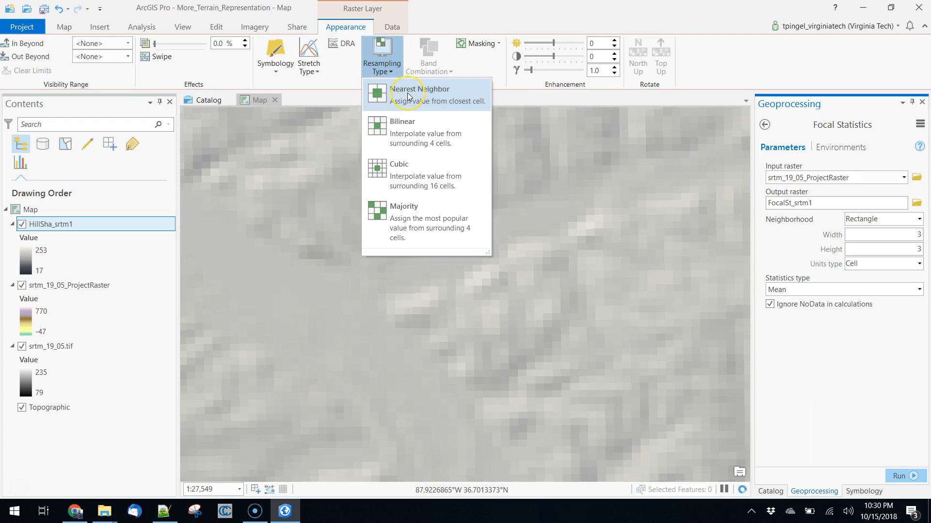
click(459, 10)
scroll(449, 228, up, 4)
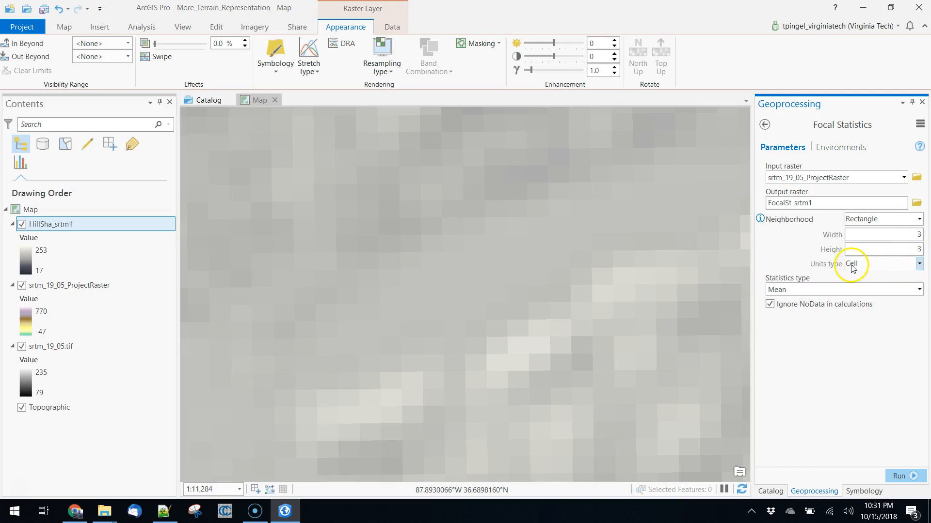
click(919, 264)
click(897, 277)
double_click(907, 235)
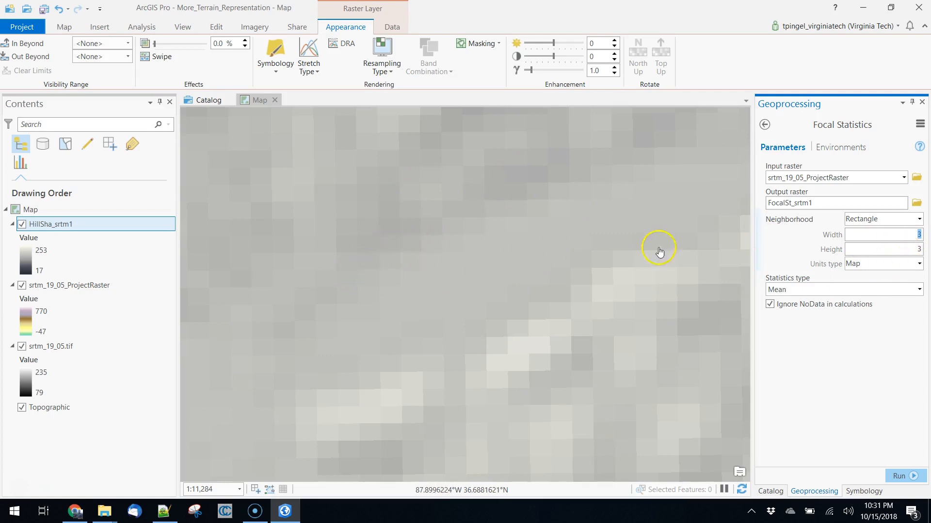
click(889, 263)
click(872, 290)
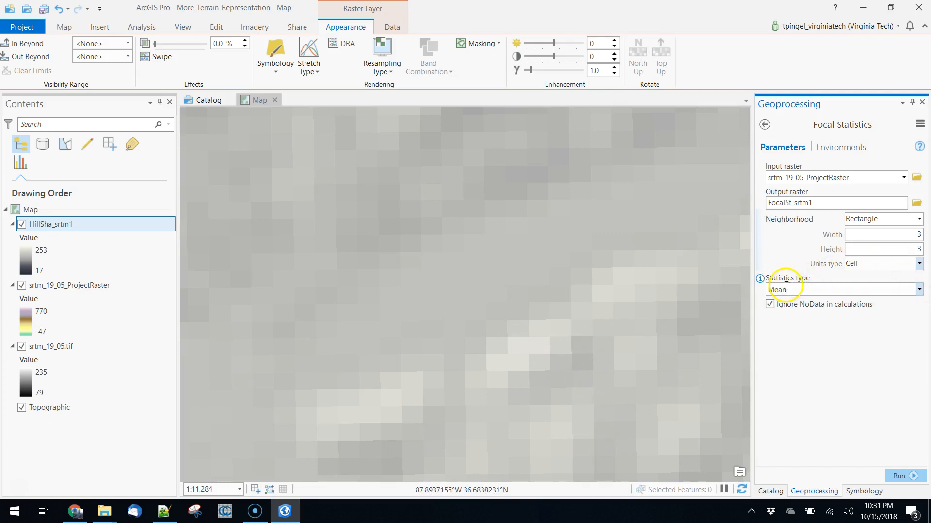
Step: Keep Mean as the statistics type and set the rectangular neighborhood to a width and height of 11 cells
click(919, 291)
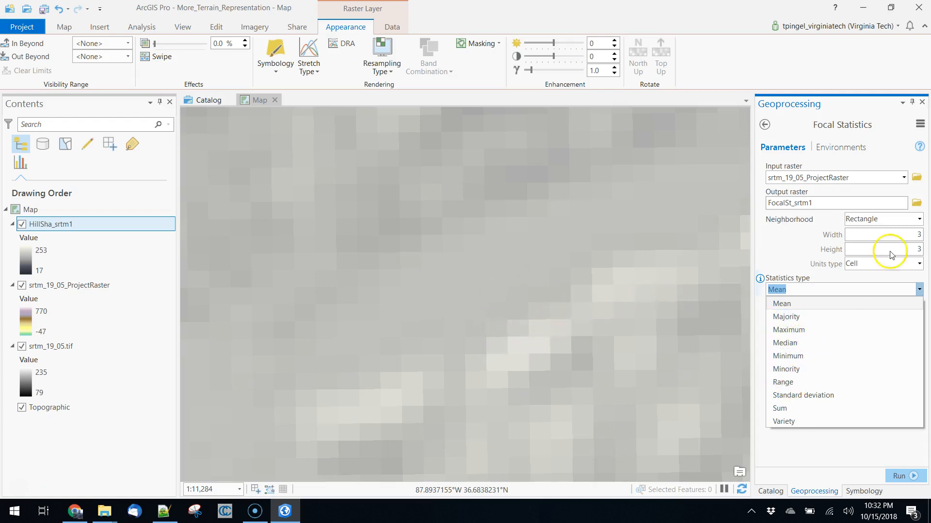
click(789, 249)
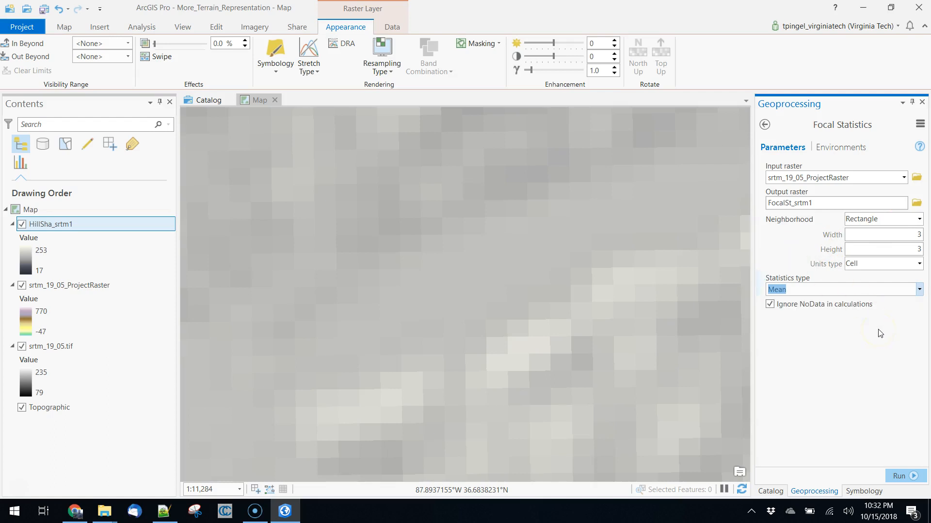
double_click(923, 235)
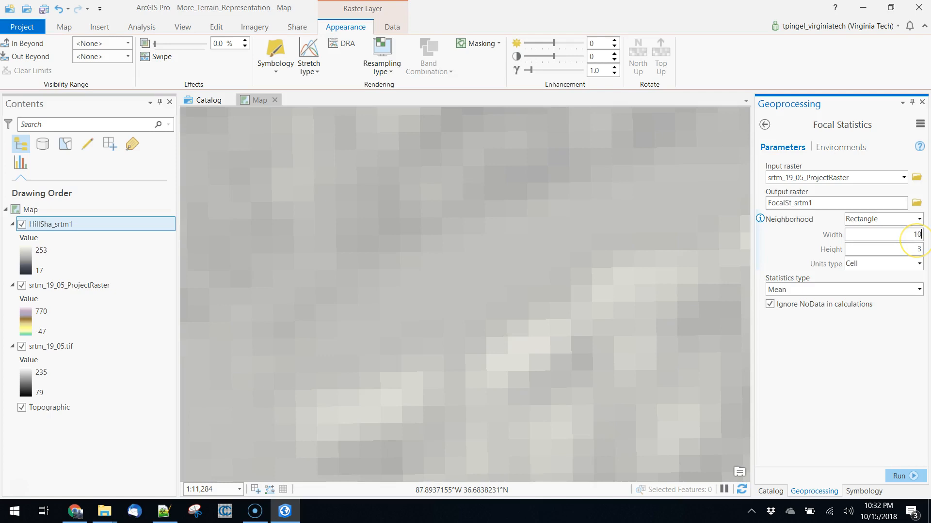
double_click(912, 234)
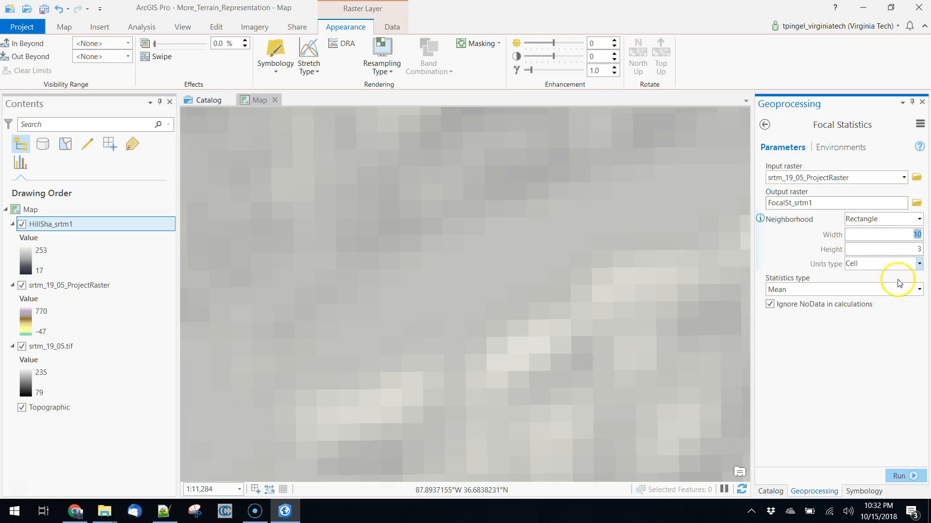
double_click(919, 249)
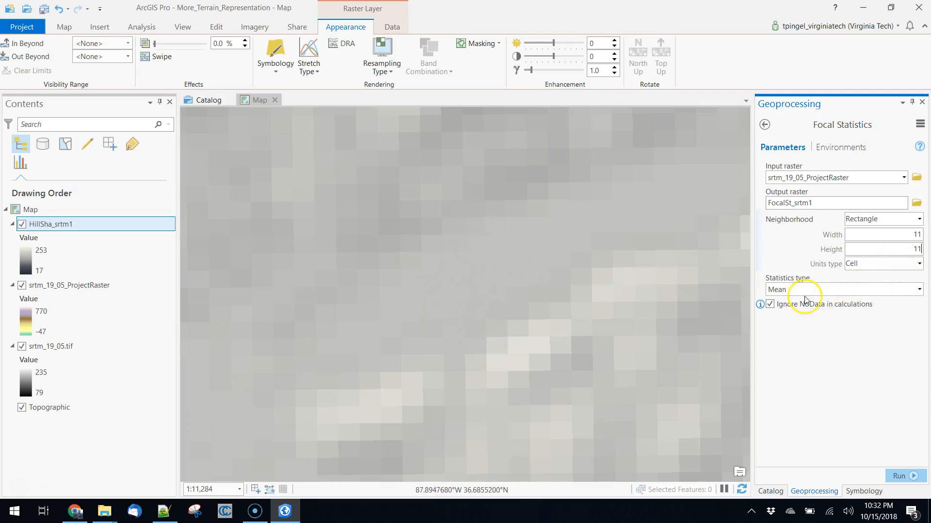
Step: Name the output raster FocalSt_srtm1_mean and run Focal Statistics
click(843, 205)
text(_mean)
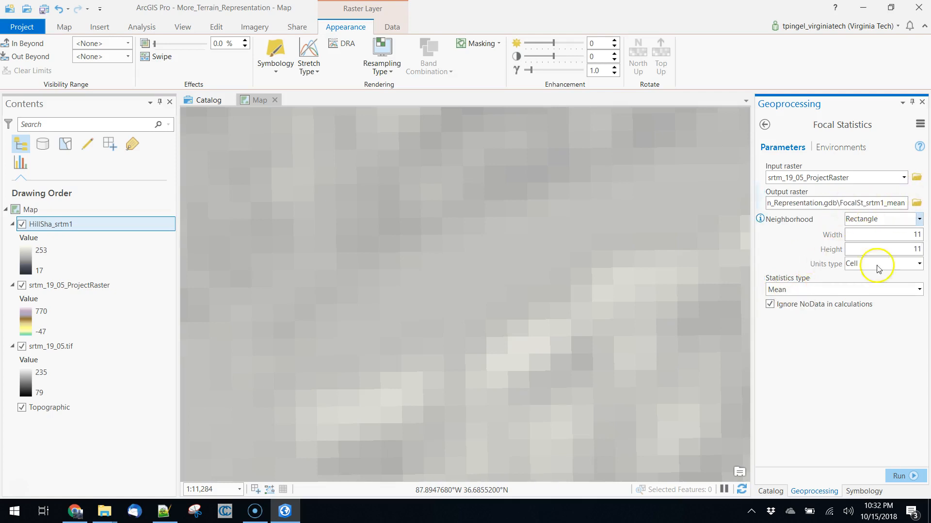
click(900, 476)
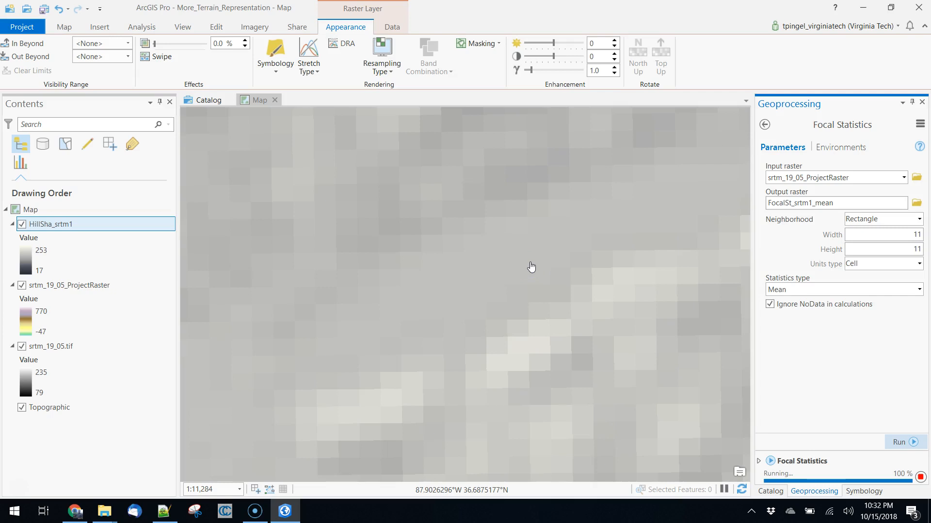
scroll(532, 267, down, 5)
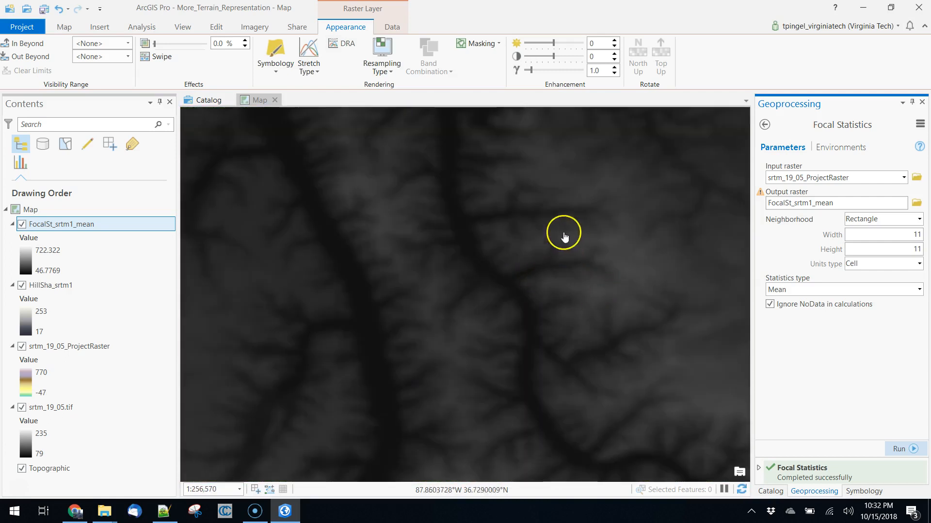
Step: Hide the HillSha_srtm1 and srtm_19_05.tif layers while keeping srtm_19_05_ProjectRaster displayed
click(22, 285)
click(22, 346)
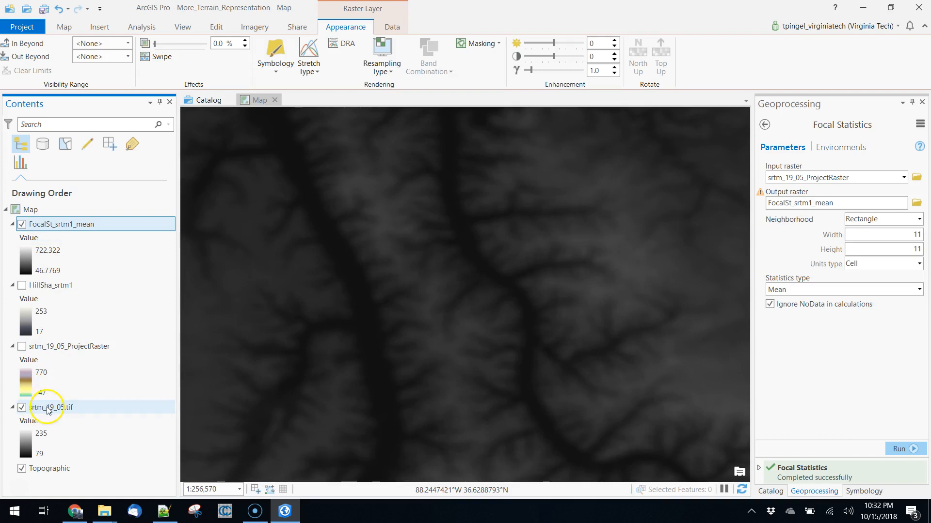
click(21, 346)
click(22, 407)
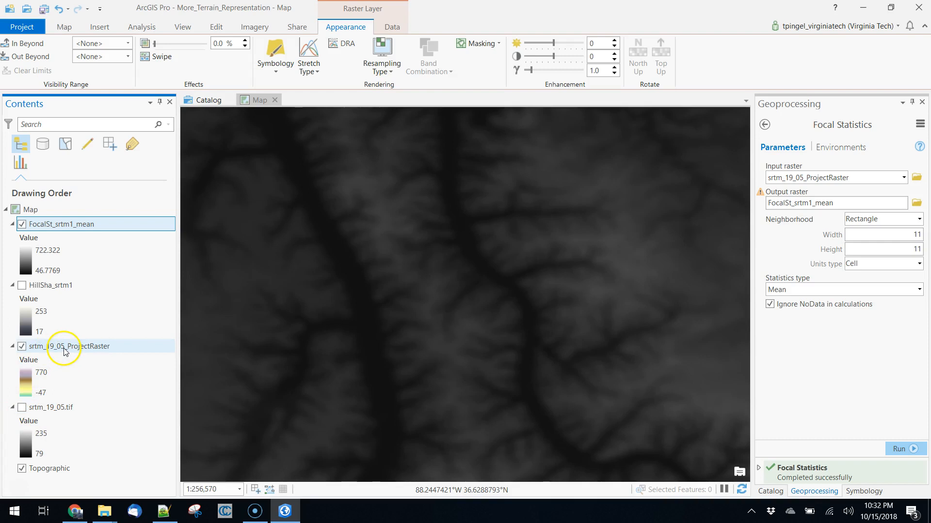
Step: Apply the same elevation color scheme used for srtm_19_05_ProjectRaster to the FocalSt_srtm1_mean layer
right_click(63, 225)
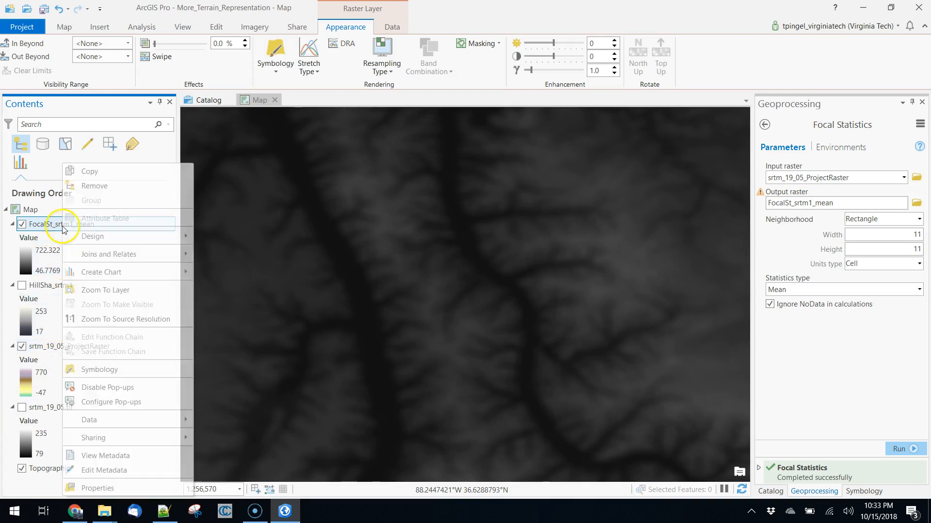
click(336, 27)
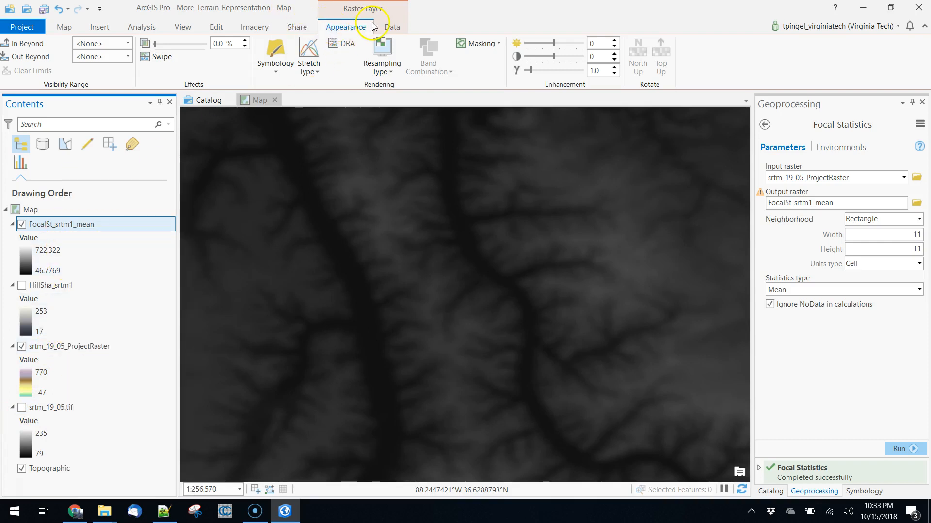
click(270, 56)
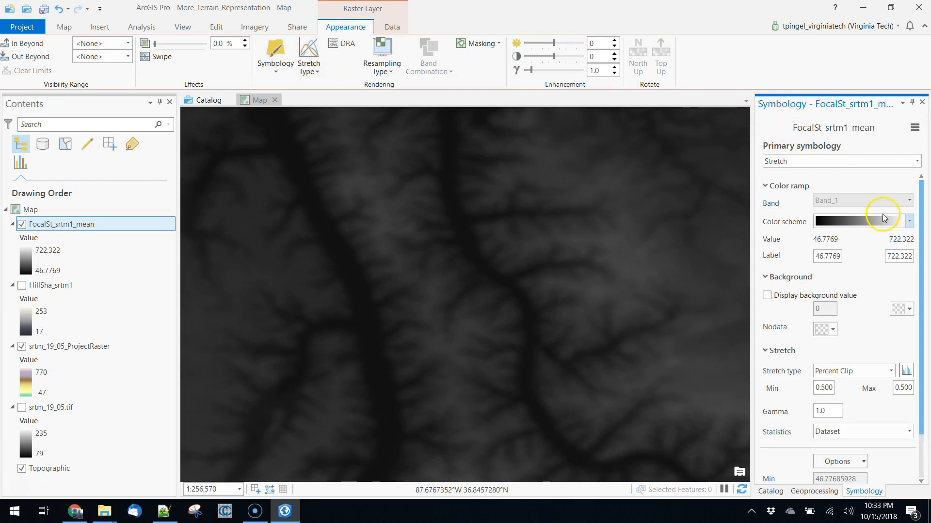
click(911, 224)
scroll(902, 300, down, 1)
click(882, 310)
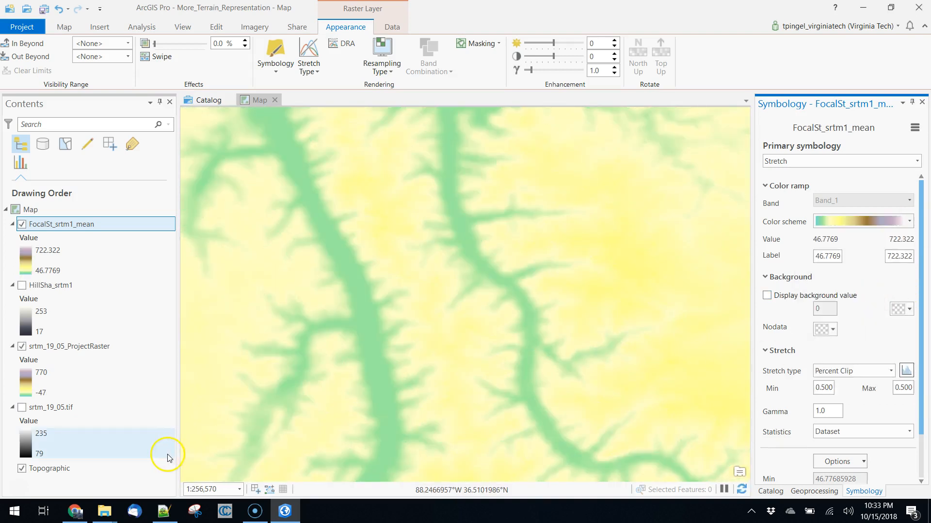
Step: Set the stretch type of FocalSt_srtm1_mean to Minimum Maximum
click(843, 371)
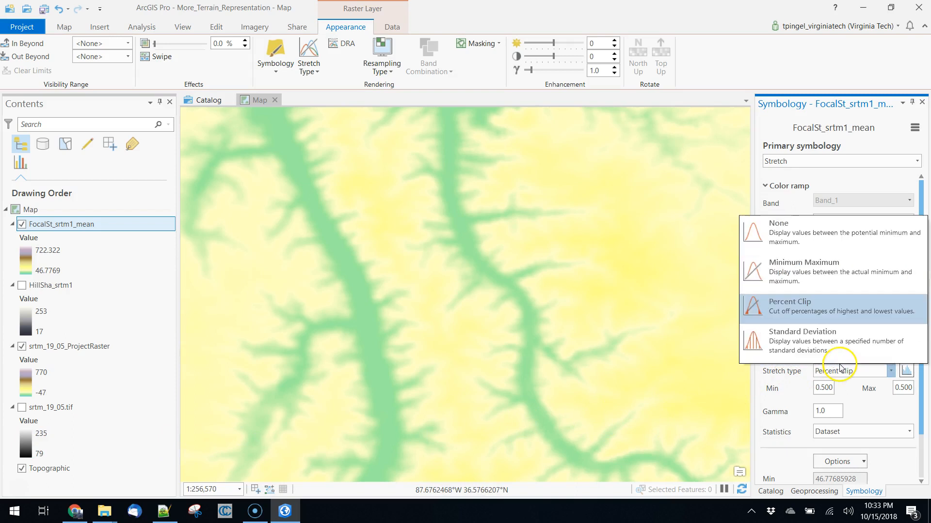
click(823, 266)
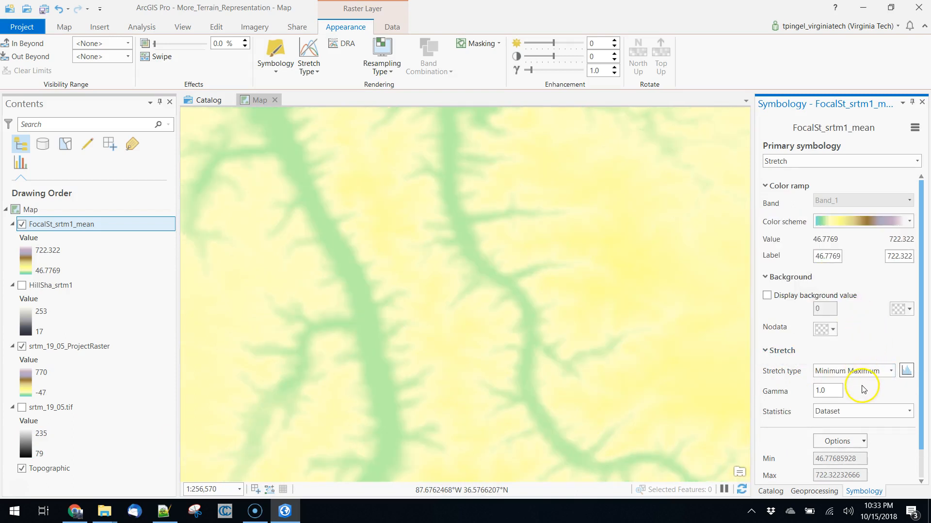
scroll(868, 426, down, 1)
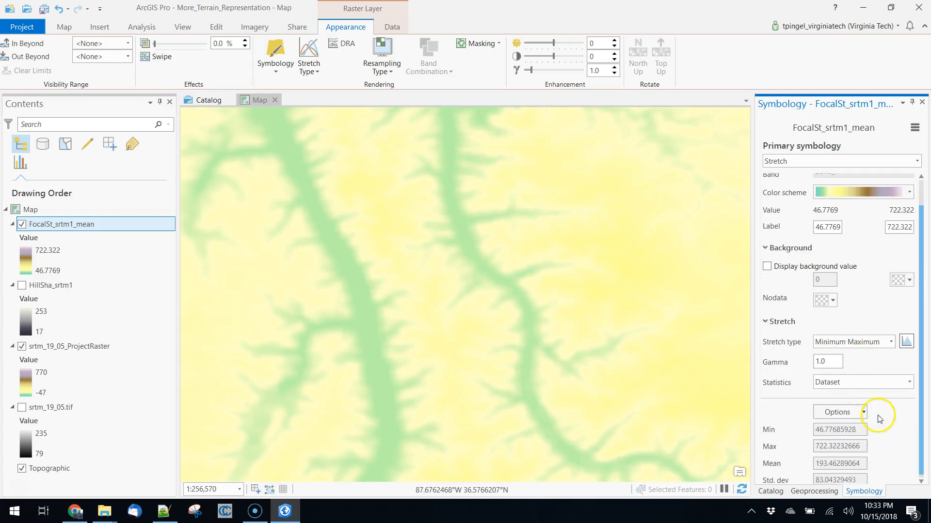
Step: Set the statistics of FocalSt_srtm1_mean to Custom with a minimum of 50 and a maximum of 725
click(848, 414)
click(860, 387)
click(908, 382)
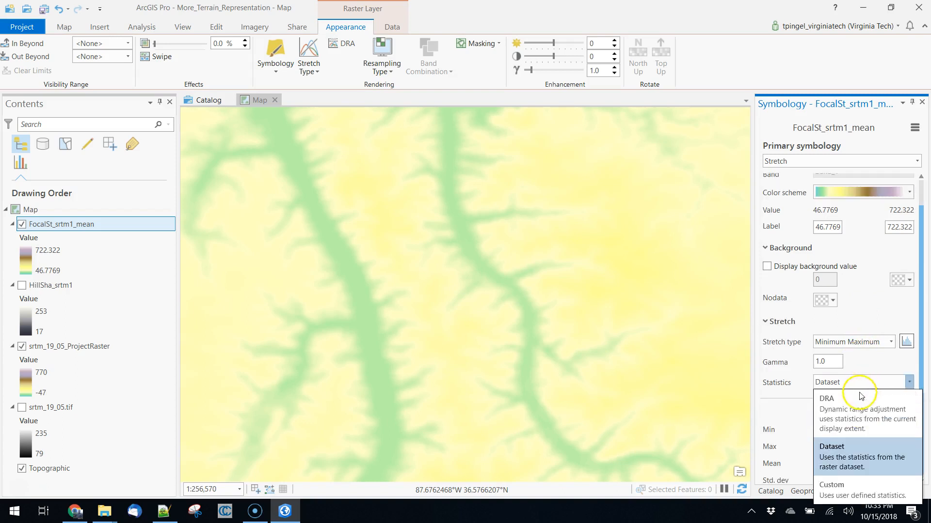
click(845, 490)
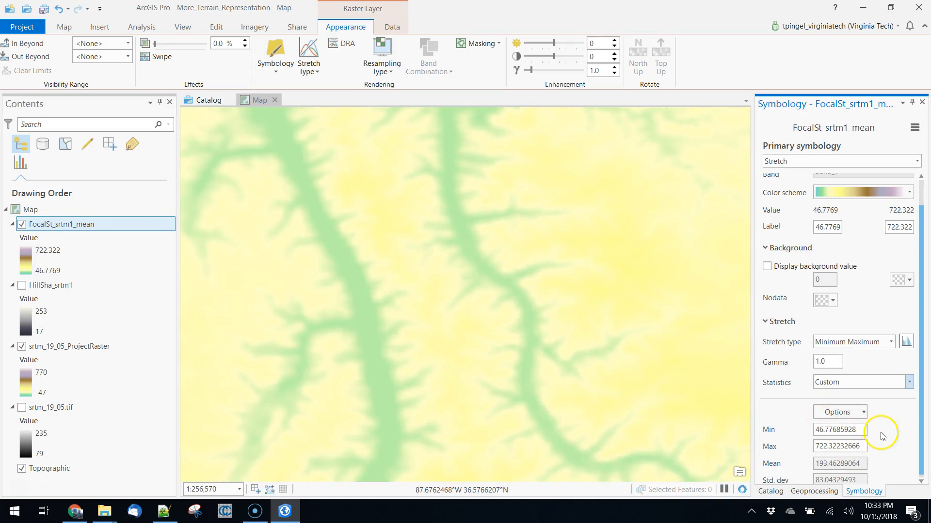
drag(866, 430, 771, 430)
text(50)
drag(867, 447, 795, 451)
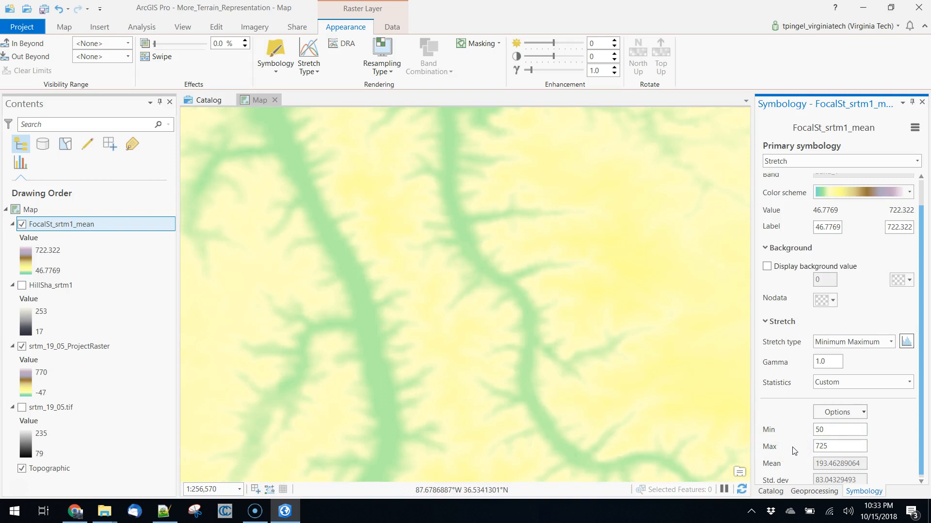
click(878, 384)
Step: Set the stretch type of srtm_19_05_ProjectRaster to Minimum Maximum and its statistics to Custom
click(56, 347)
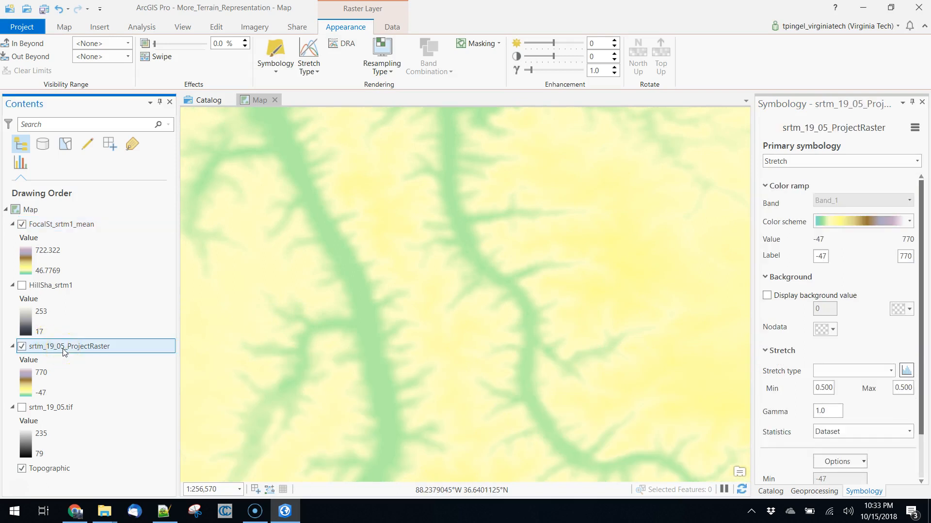
click(856, 376)
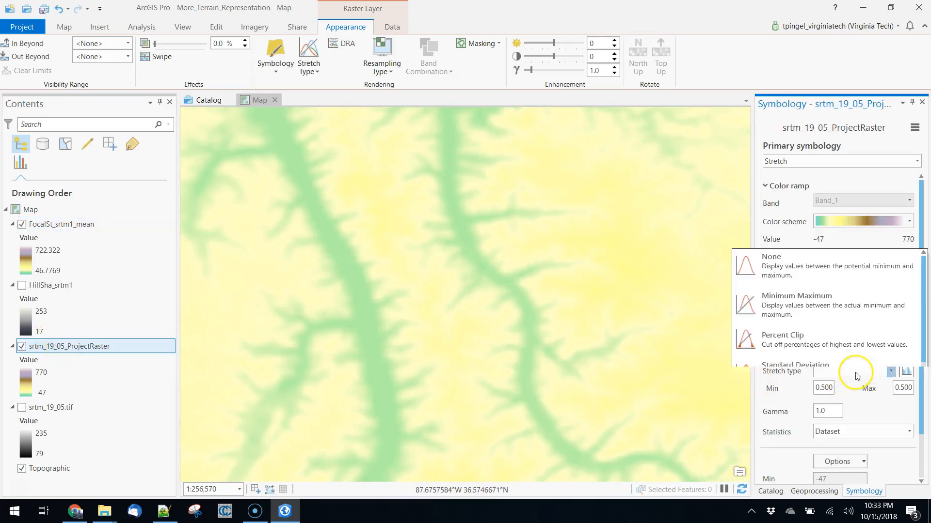
click(827, 202)
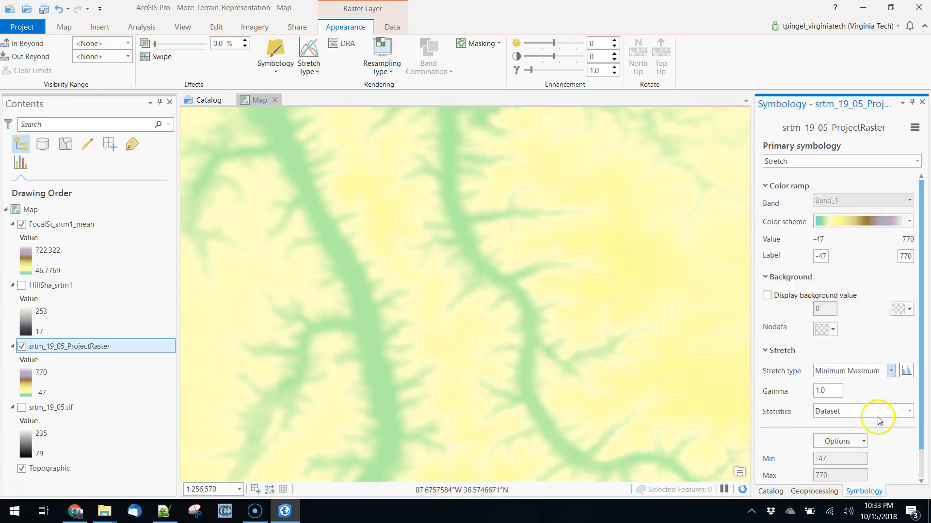
click(880, 419)
click(872, 388)
scroll(891, 449, down, 1)
click(862, 409)
click(846, 380)
click(846, 381)
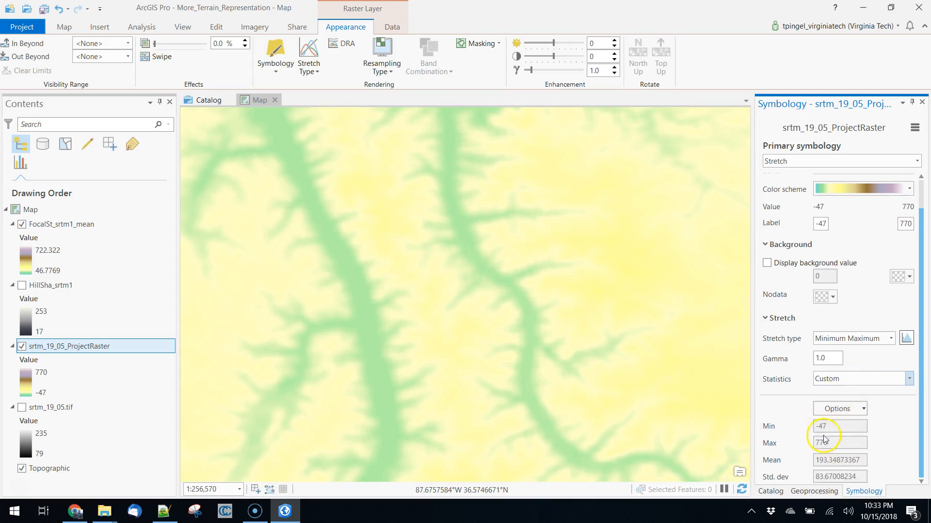
Step: Set the custom stretch range of FocalSt_srtm1_mean to a minimum of -47 and a maximum of 770
click(45, 229)
drag(831, 460, 800, 465)
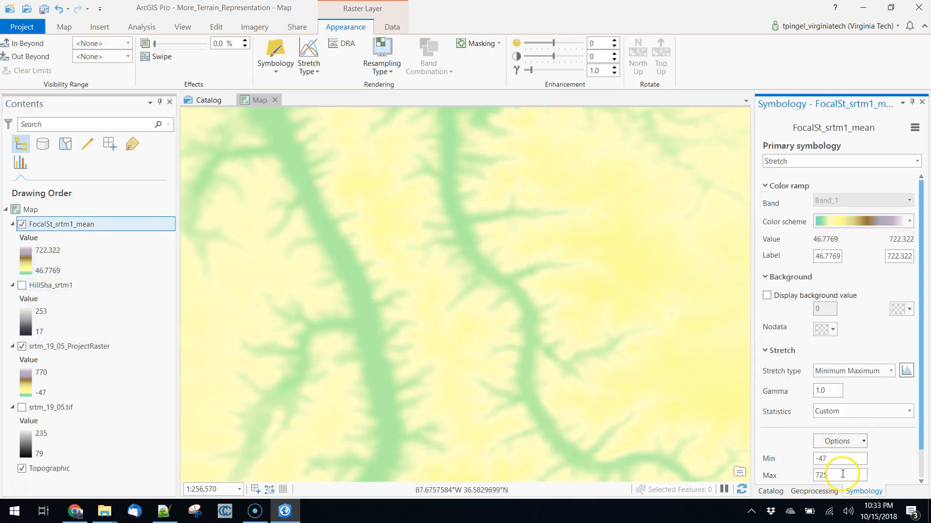
drag(838, 476, 807, 480)
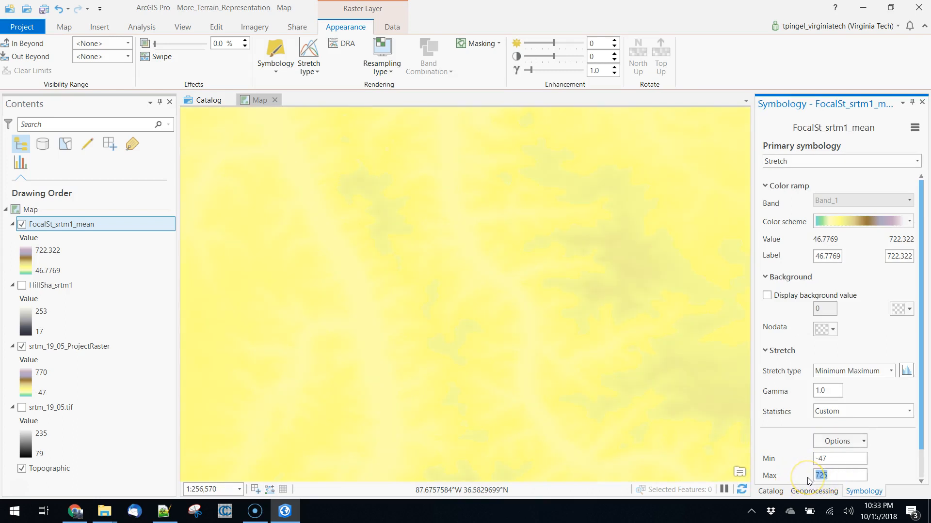
key(Return)
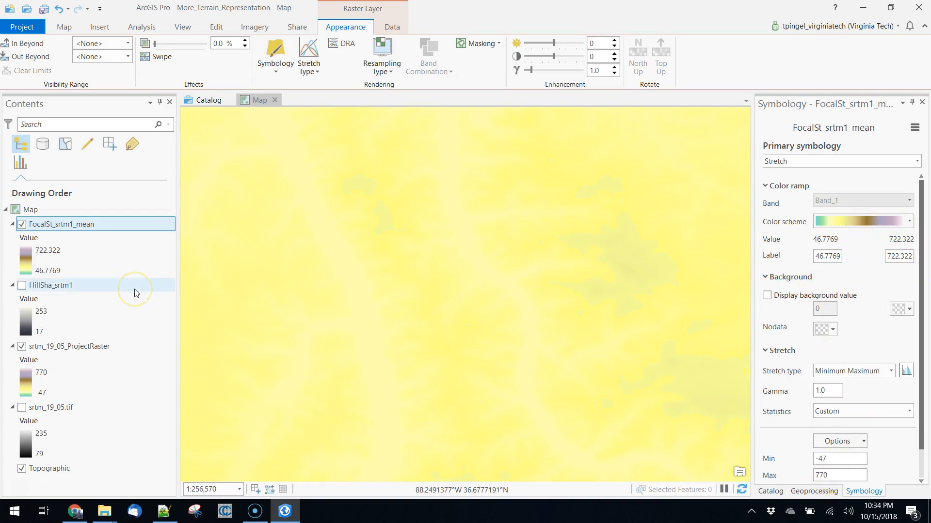
Step: Use Swipe to compare FocalSt_srtm1_mean with the srtm_19_05_ProjectRaster layer beneath it
click(162, 57)
drag(415, 183, 632, 242)
drag(612, 170, 616, 190)
drag(631, 289, 633, 360)
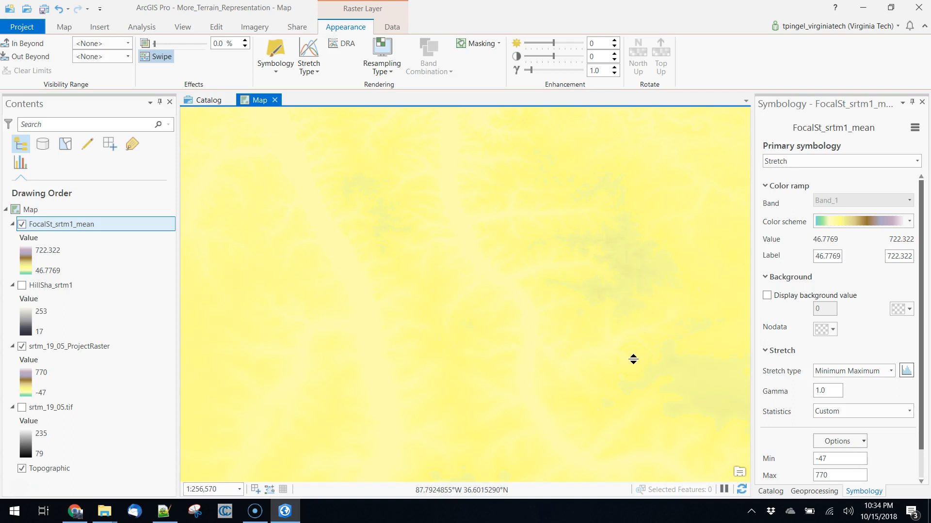
drag(634, 347, 639, 257)
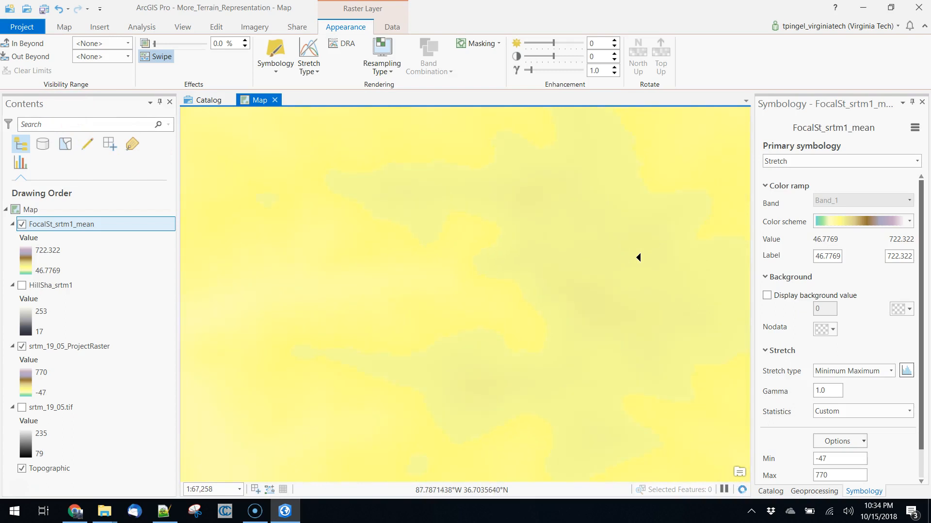
Step: Switch the stretch statistics of both FocalSt_srtm1_mean and srtm_19_05_ProjectRaster to DRA
click(854, 447)
click(882, 430)
click(874, 413)
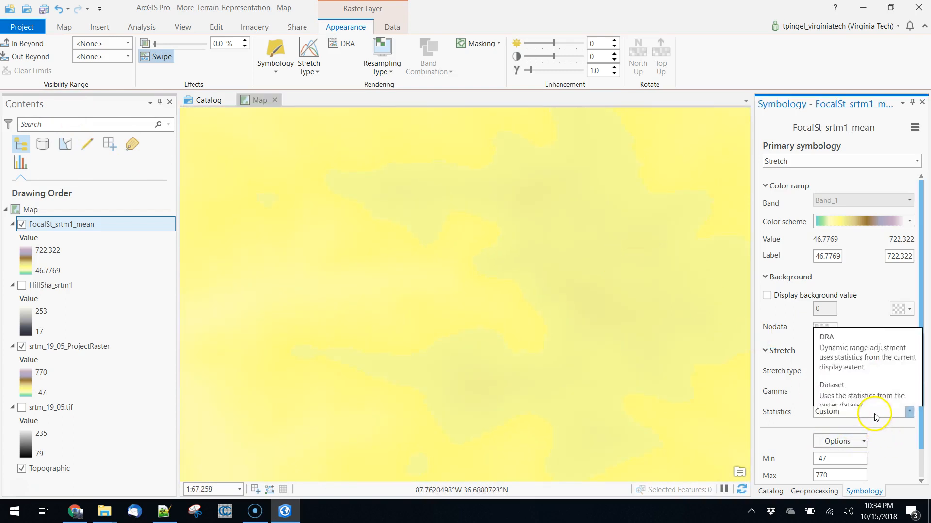
click(855, 318)
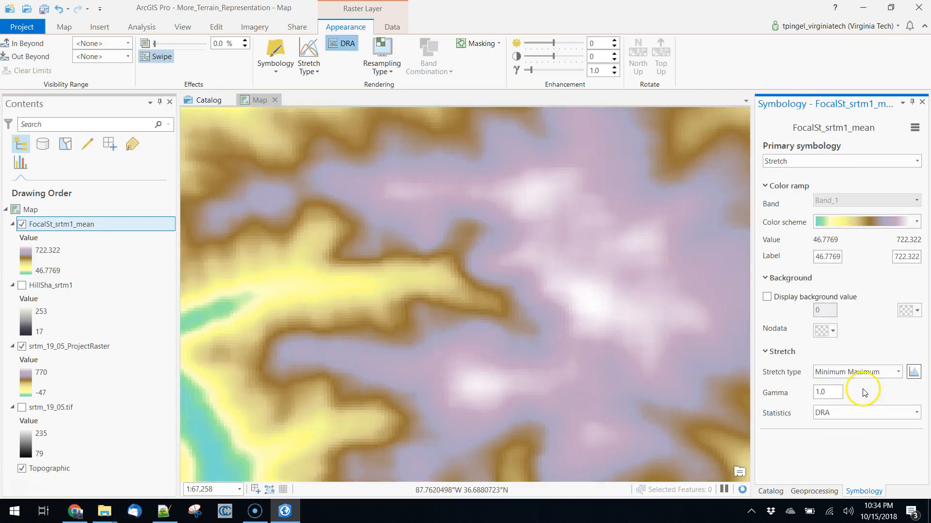
click(71, 346)
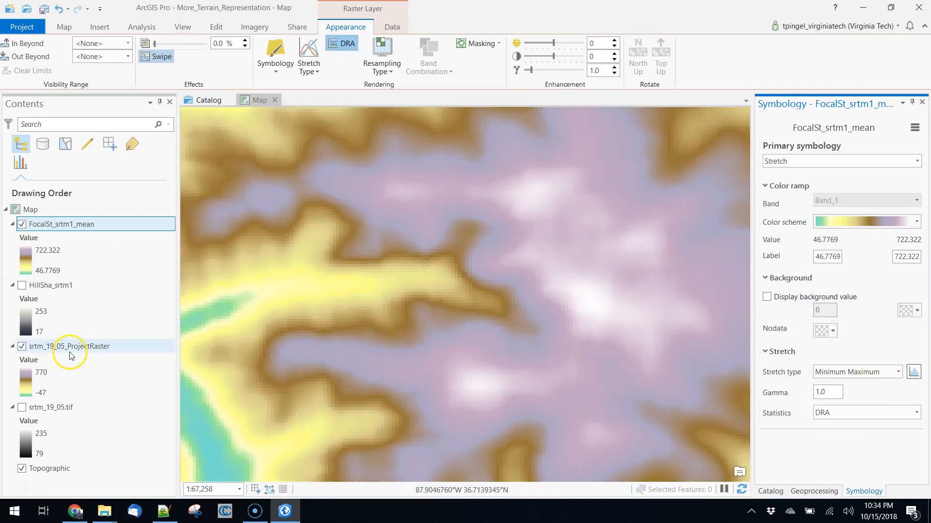
click(874, 411)
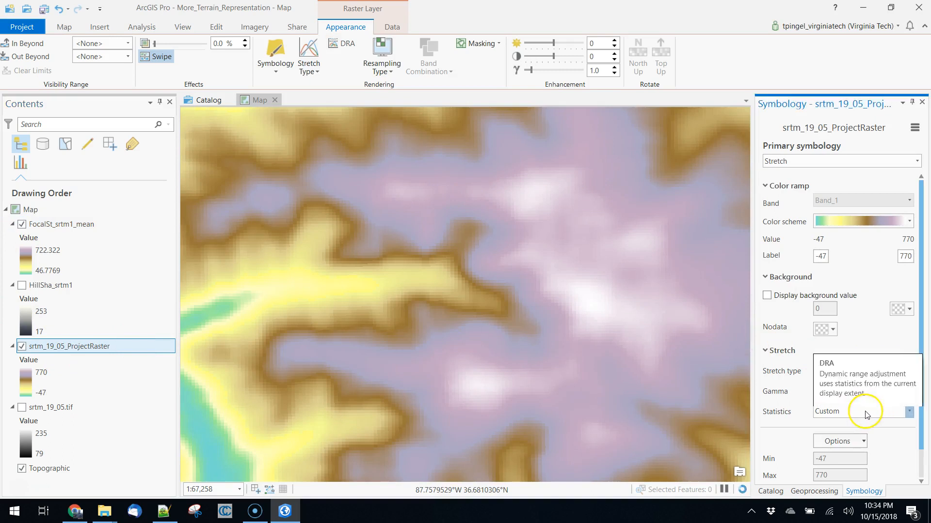
click(856, 317)
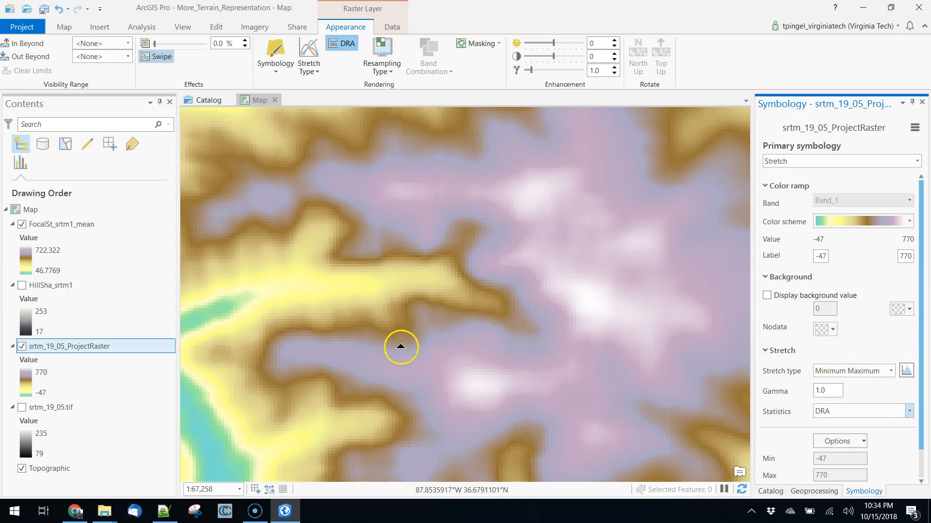
Step: Swipe FocalSt_srtm1_mean away to compare the smoothed surface with the original elevation under DRA coloring
click(487, 146)
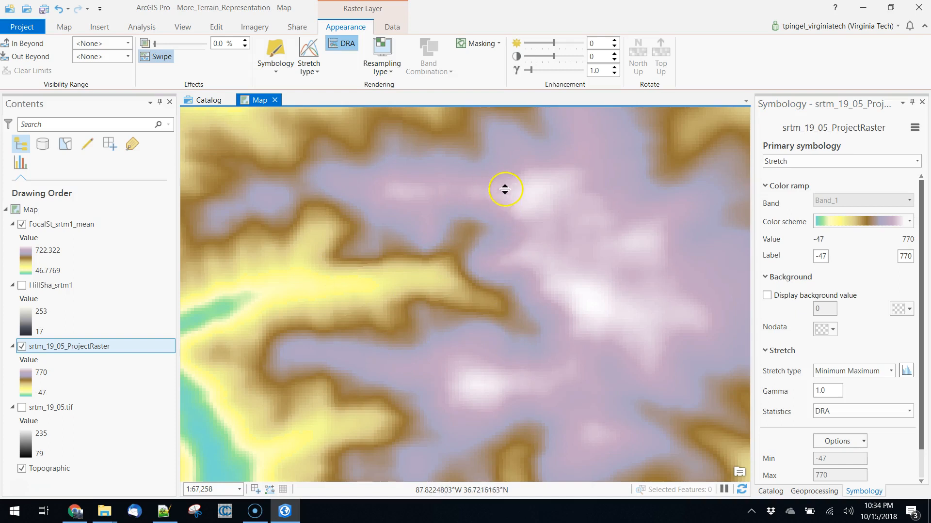
click(62, 224)
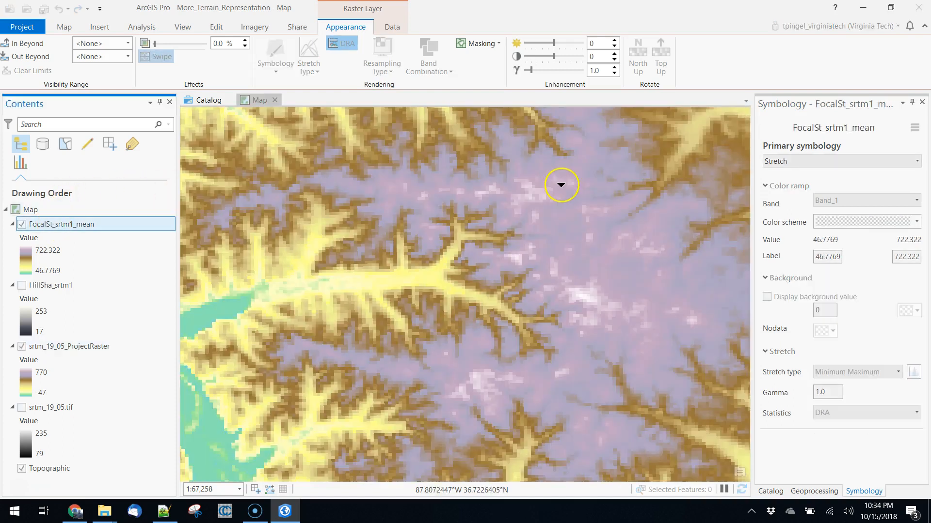
drag(555, 170, 536, 131)
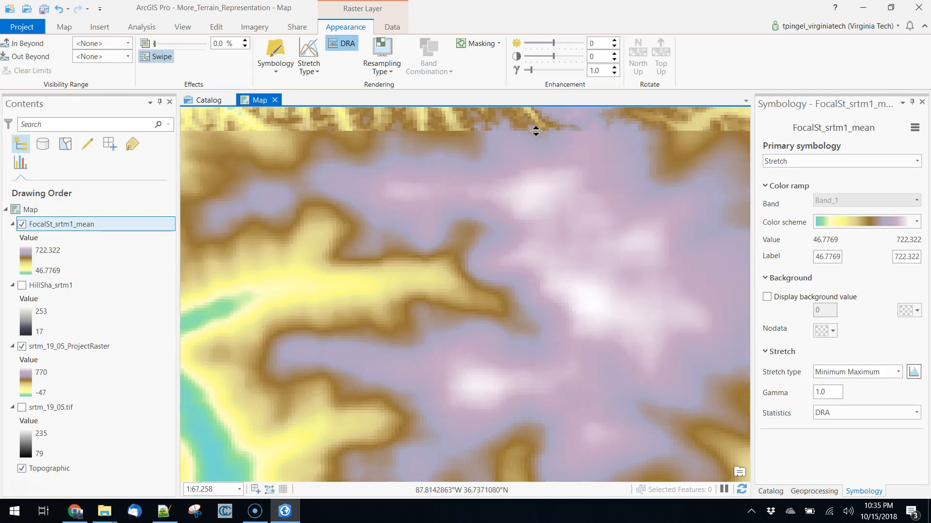
drag(536, 131, 540, 107)
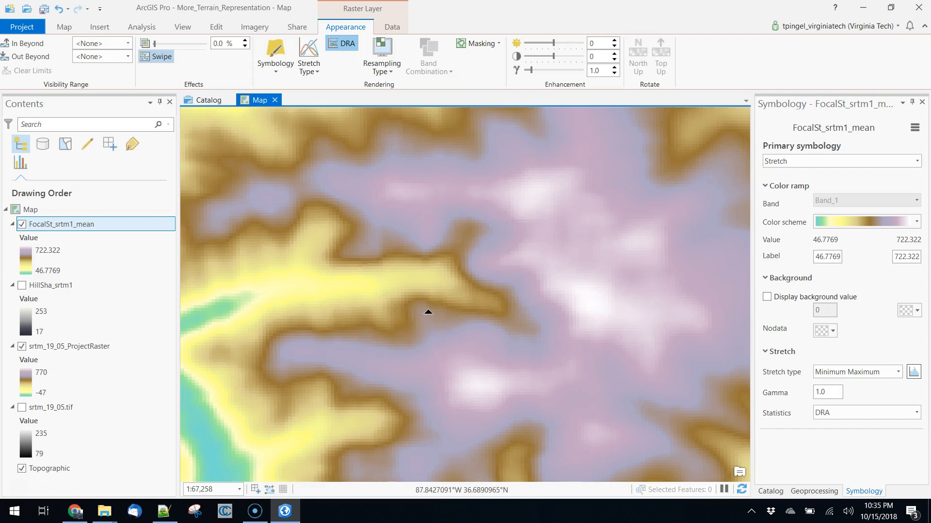
scroll(428, 311, down, 5)
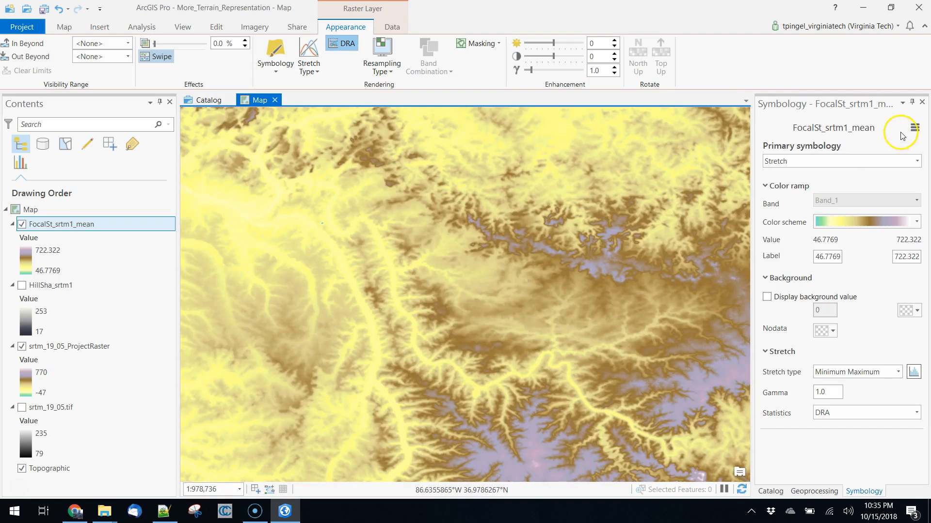
Step: Search the geoprocessing tools for "contours" and open the Contour tool from 3D Analyst Tools
click(379, 70)
click(276, 22)
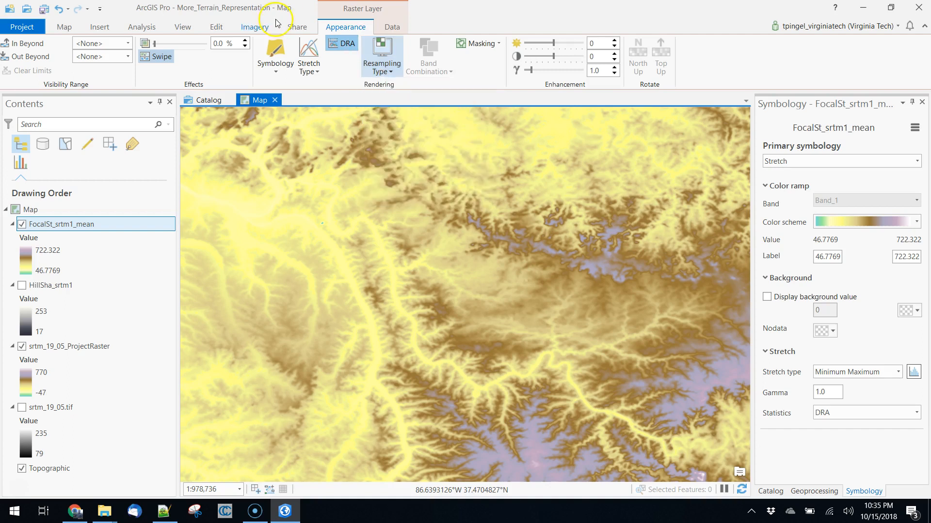
click(162, 25)
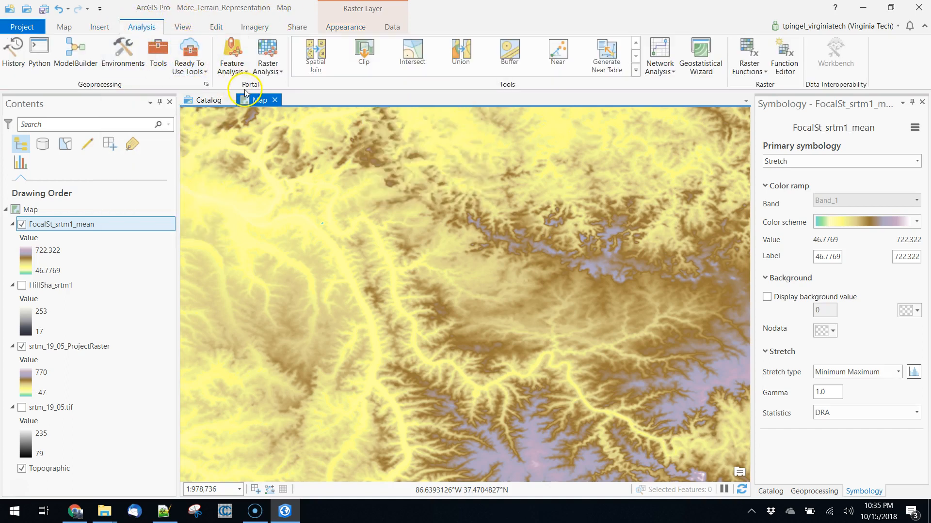
click(158, 54)
triple_click(806, 123)
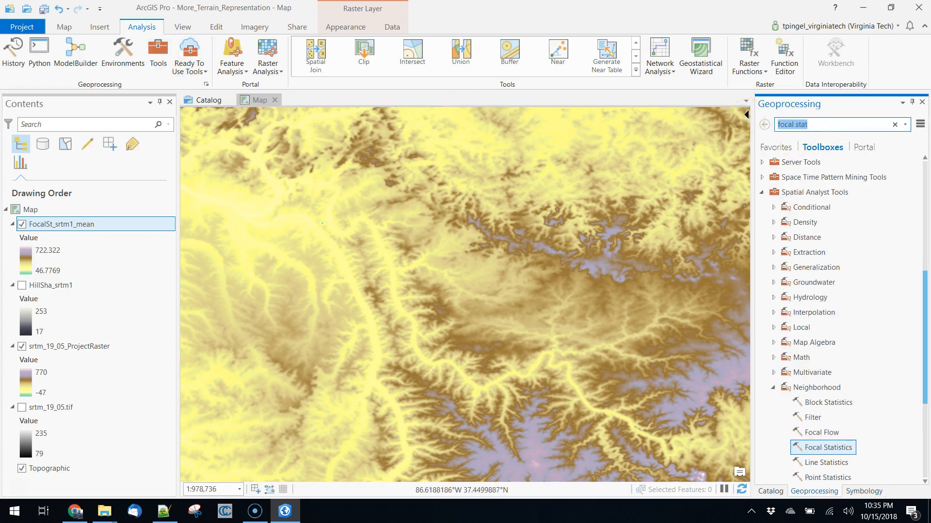
text(contours)
click(797, 172)
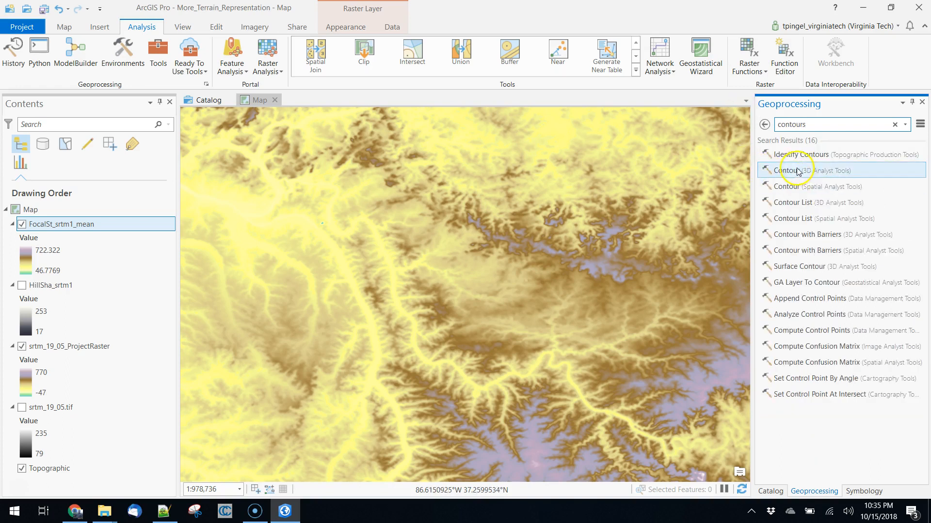
Step: Run Contour on srtm_19_05_ProjectRaster with output feature class Contour_original and a contour interval of 20
click(902, 178)
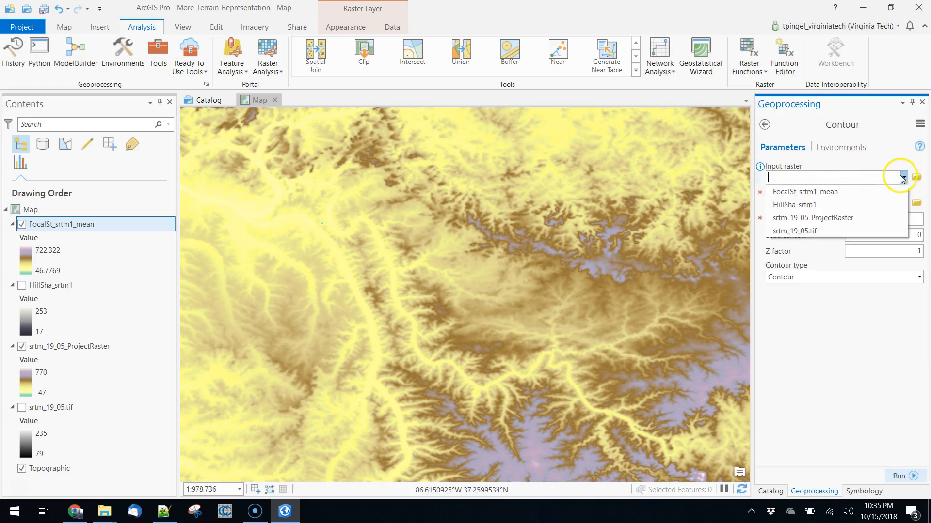
click(830, 218)
drag(839, 205, 707, 203)
click(891, 193)
click(855, 208)
drag(878, 204, 905, 204)
text(original)
click(906, 218)
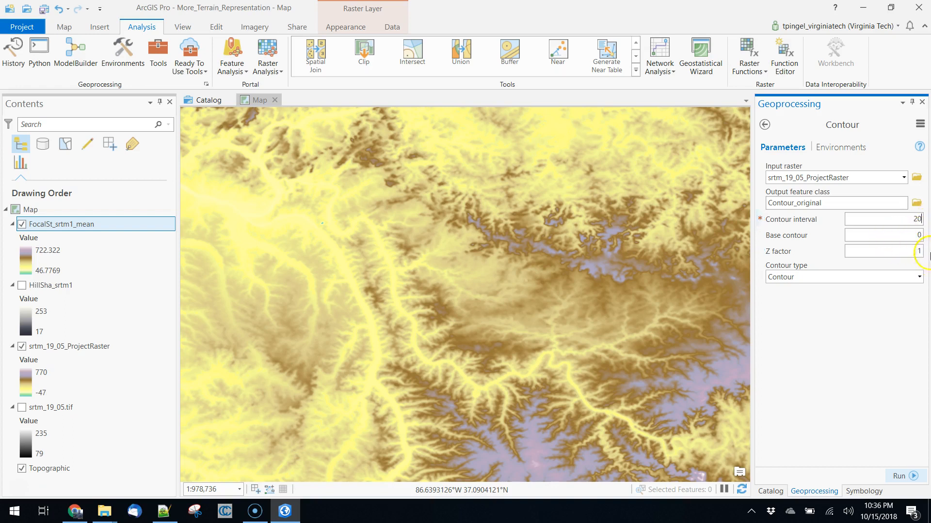
click(907, 477)
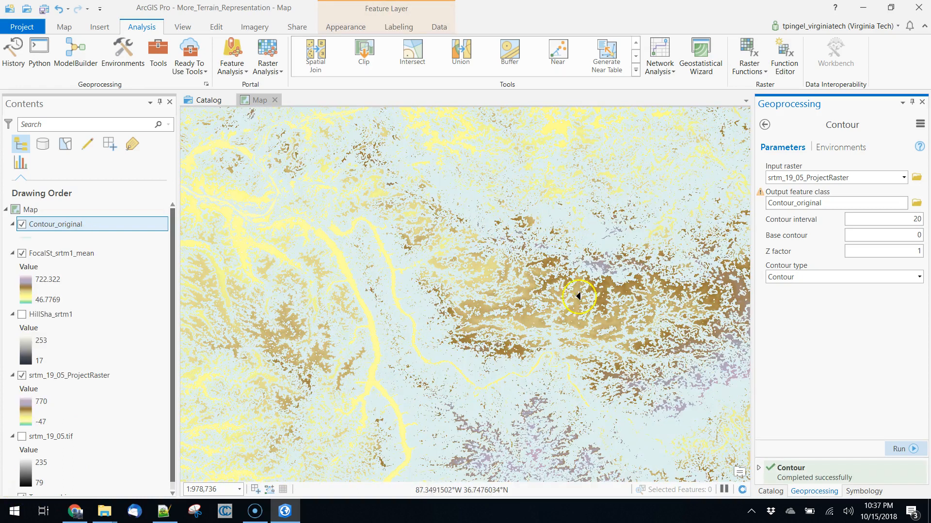
Step: Hide the FocalSt_srtm1_mean layer so Contour_original overlays srtm_19_05_ProjectRaster
scroll(522, 310, up, 3)
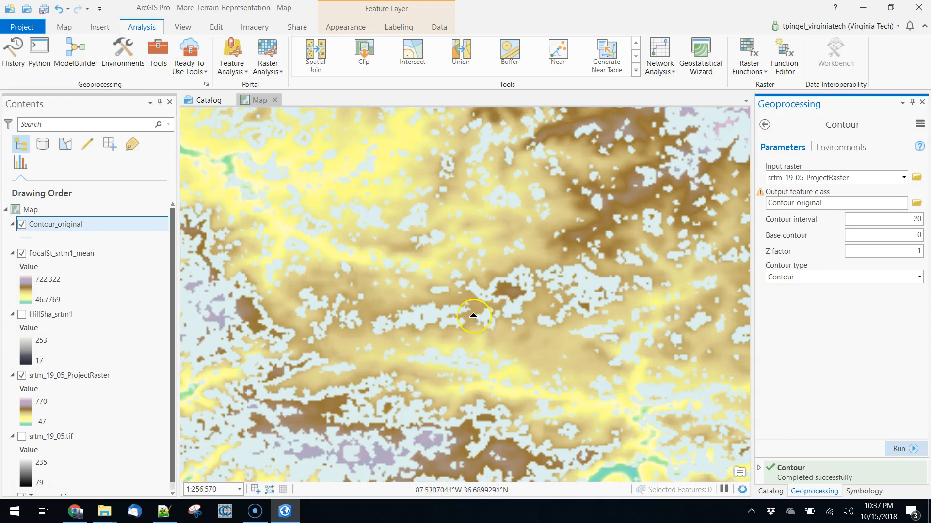
scroll(473, 315, up, 2)
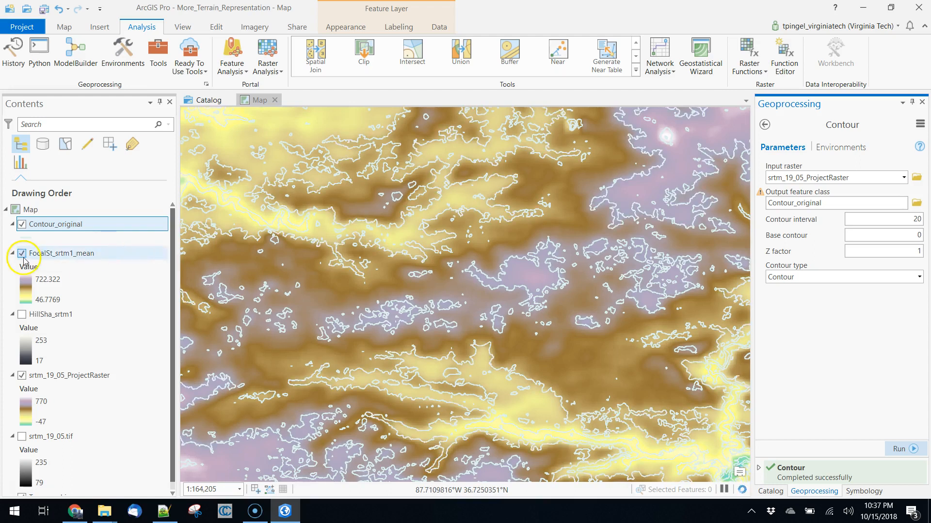
click(22, 253)
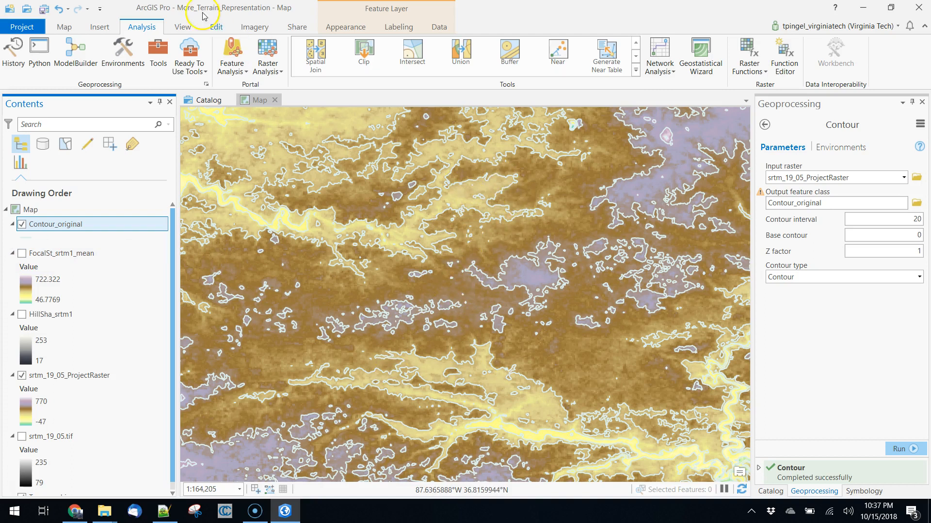
Step: Explore the map to examine the Contour_original lines over the original elevation raster in neighboring areas
click(64, 27)
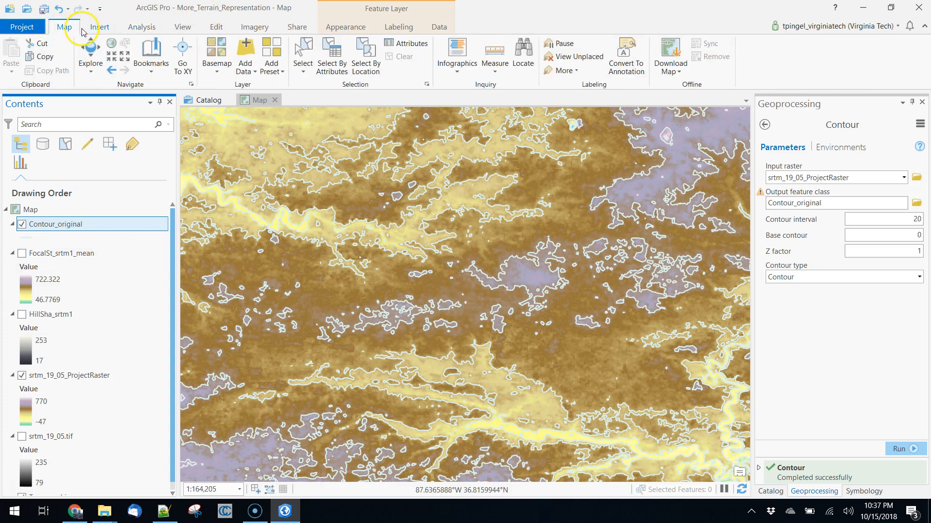
click(91, 48)
drag(664, 239, 357, 208)
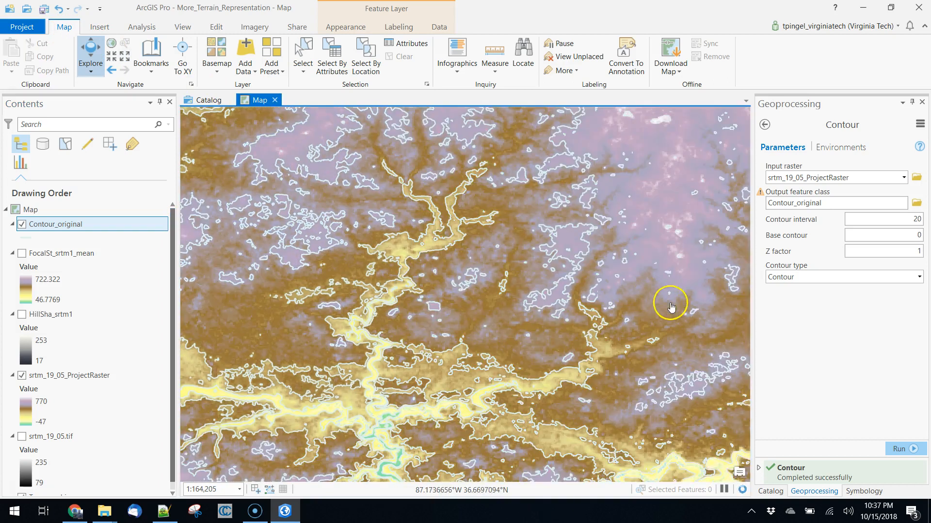
mouse_move(664, 307)
mouse_down()
mouse_move(464, 208)
mouse_move(440, 206)
mouse_up()
scroll(645, 278, down, 4)
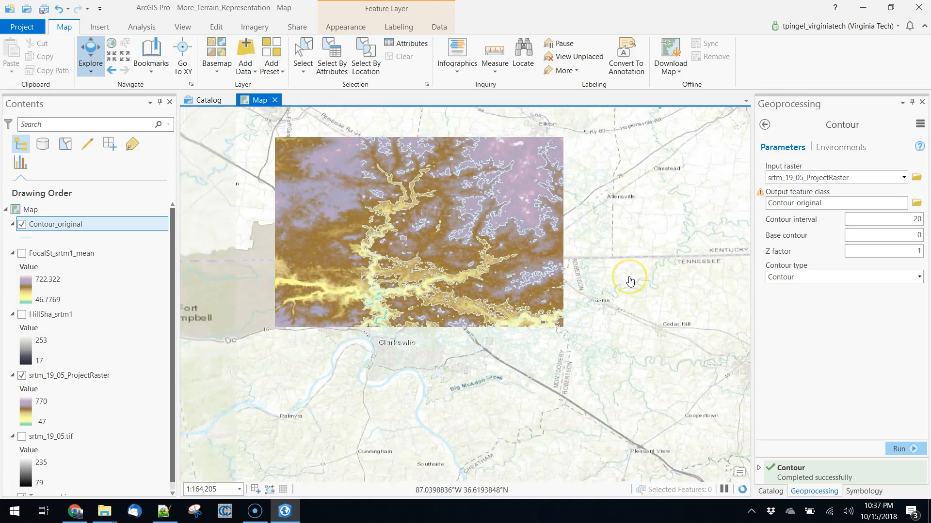
Step: Show the HillSha_srtm1 layer and examine how the Contour_original lines follow the shaded relief in different areas
scroll(588, 304, down, 3)
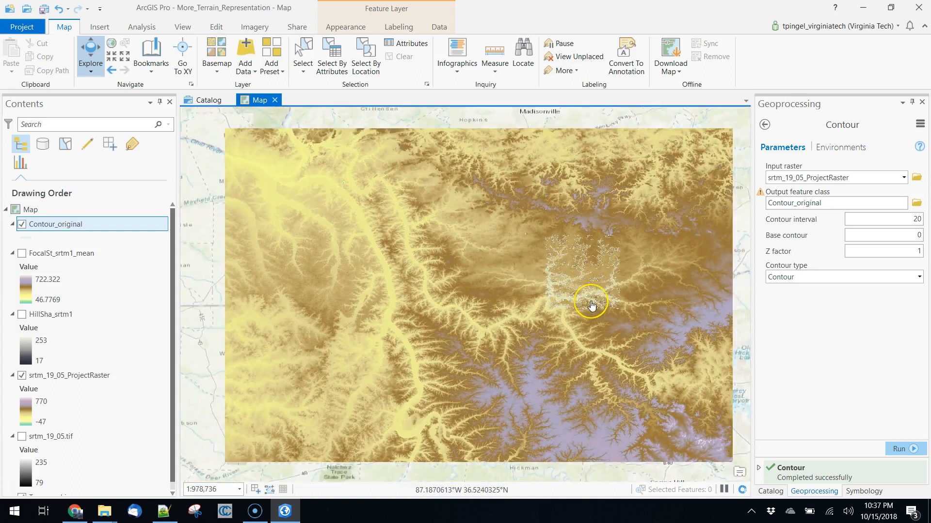
click(22, 315)
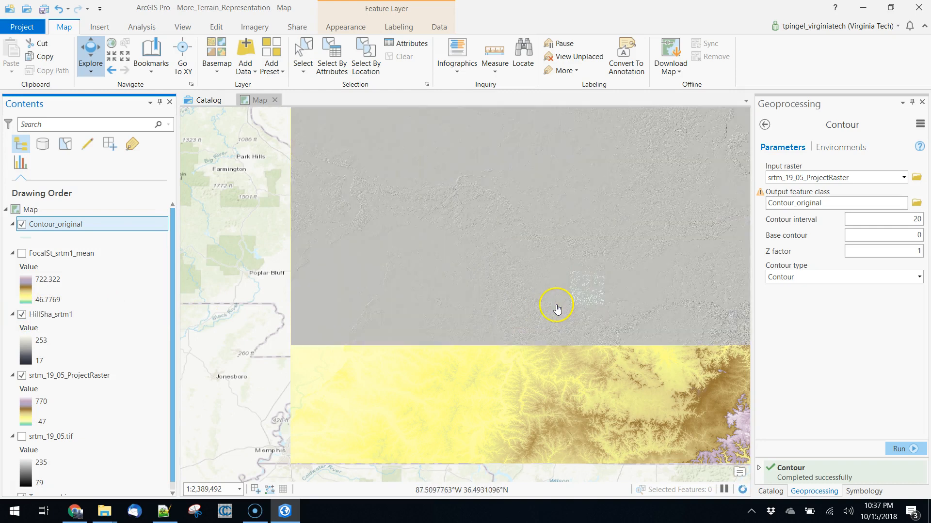
drag(681, 341, 535, 201)
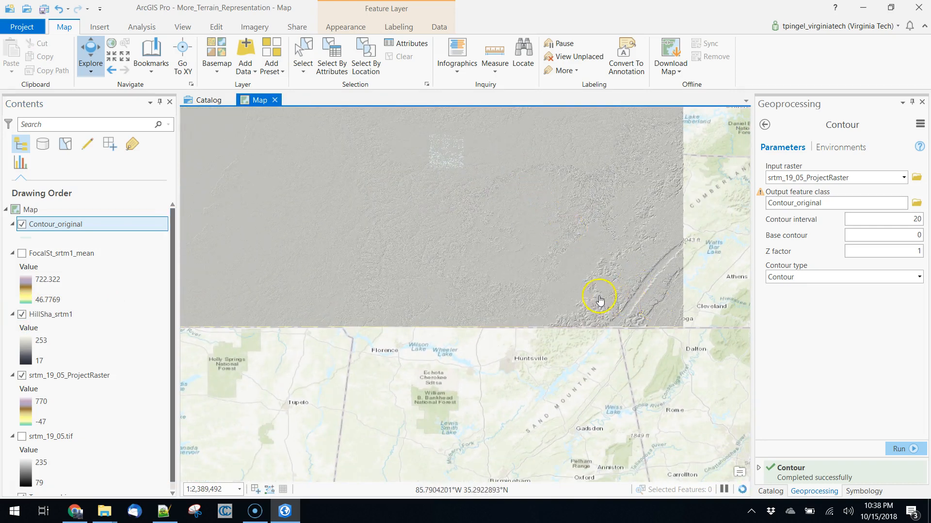
scroll(599, 301, down, 4)
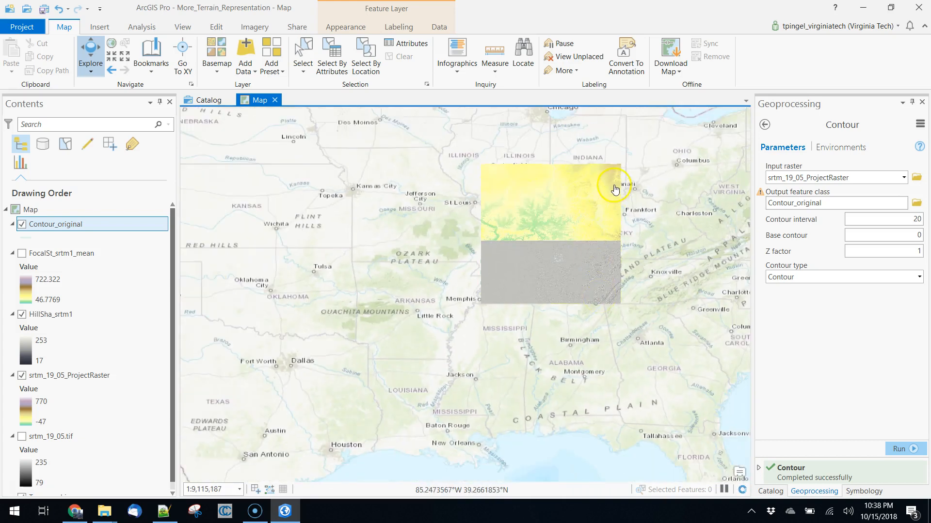
scroll(611, 242, up, 2)
scroll(612, 241, up, 6)
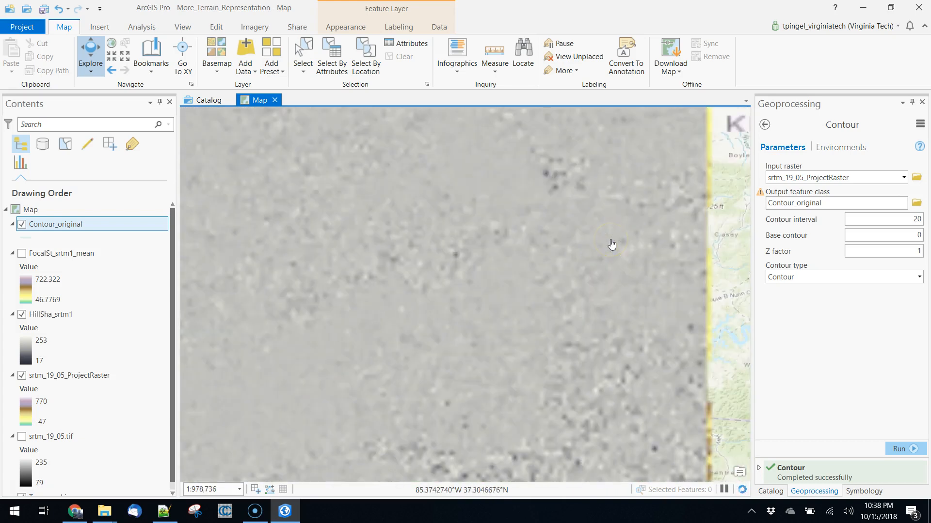
scroll(602, 263, up, 3)
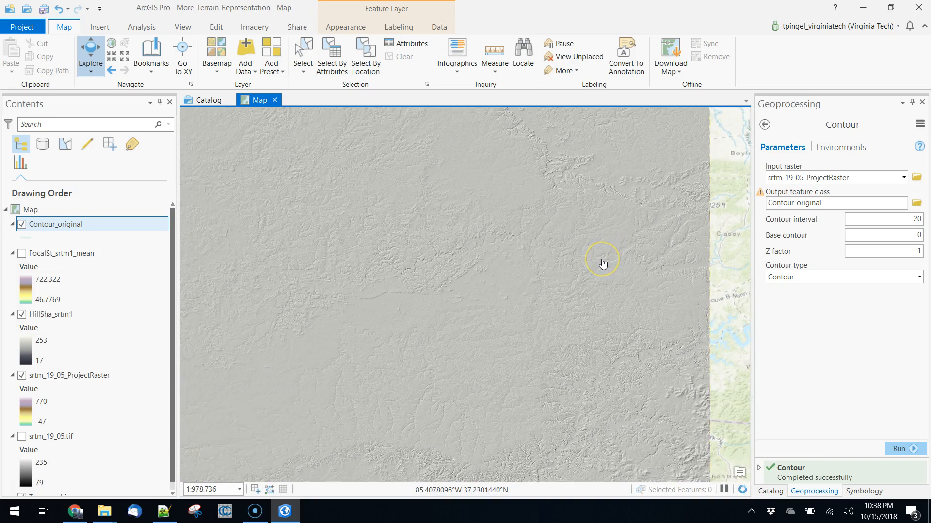
scroll(264, 181, up, 1)
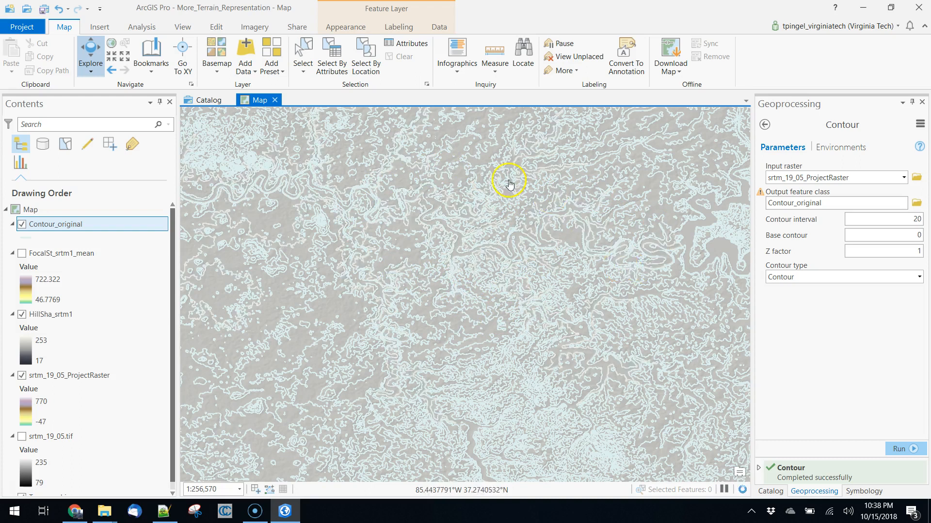
scroll(372, 273, up, 3)
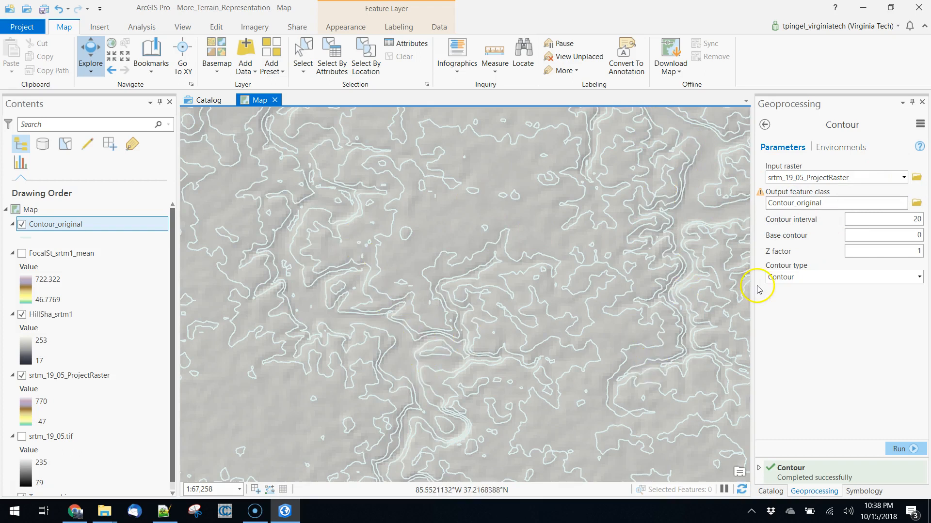
Step: Run Contour on FocalSt_srtm1_mean with output feature class Contour_focal and a contour interval of 20
click(903, 178)
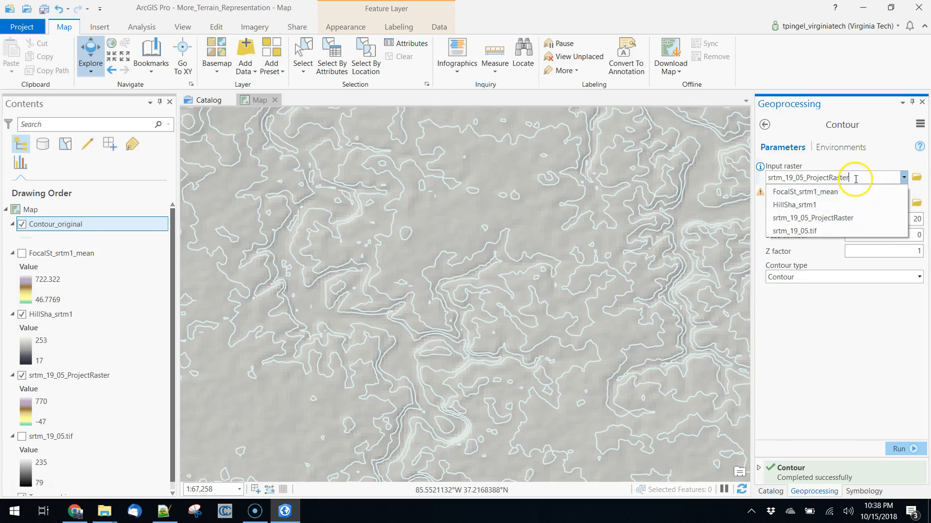
click(846, 192)
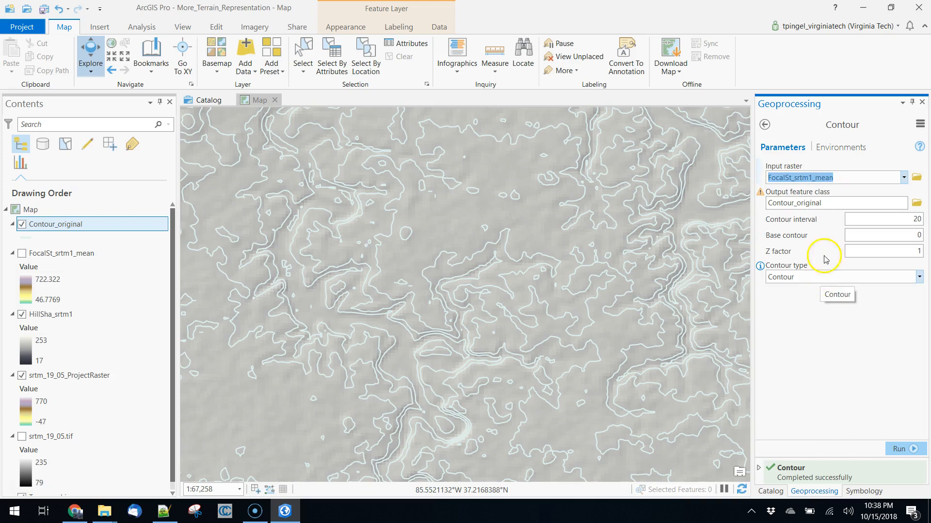
click(884, 203)
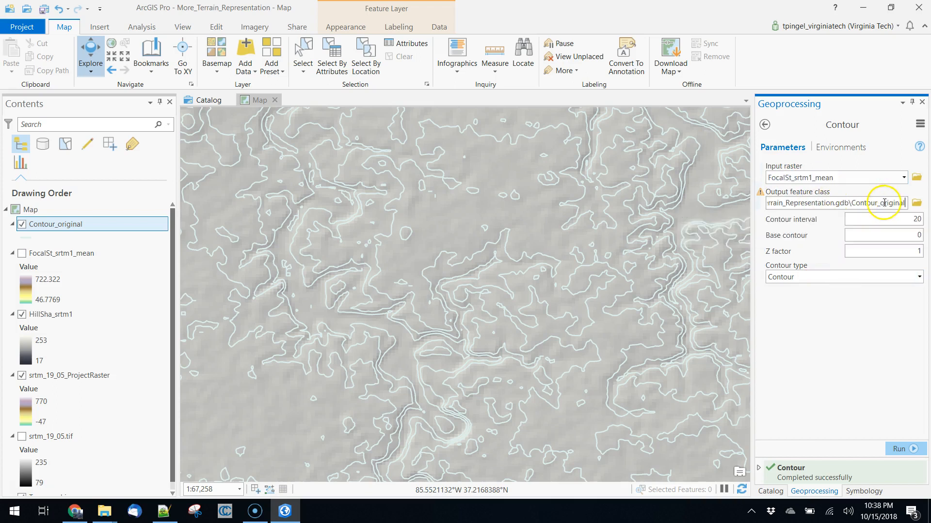
drag(883, 202, 921, 203)
text(focal)
click(912, 221)
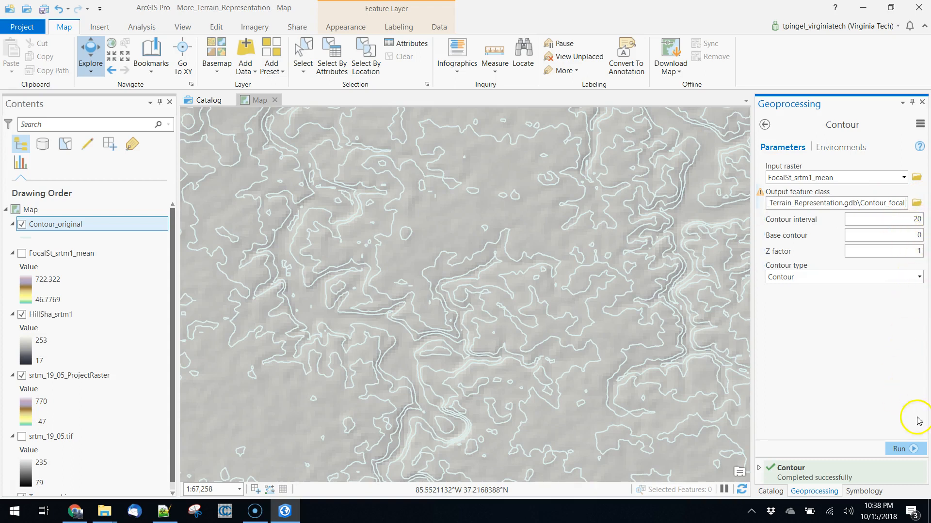
click(899, 449)
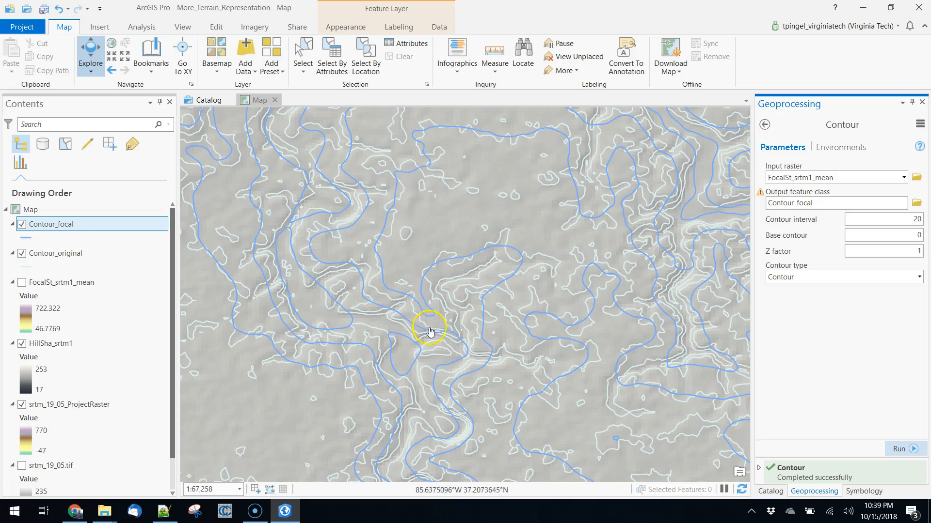
Step: Hide the Contour_original and HillSha_srtm1 layers so Contour_focal overlays srtm_19_05_ProjectRaster
click(22, 253)
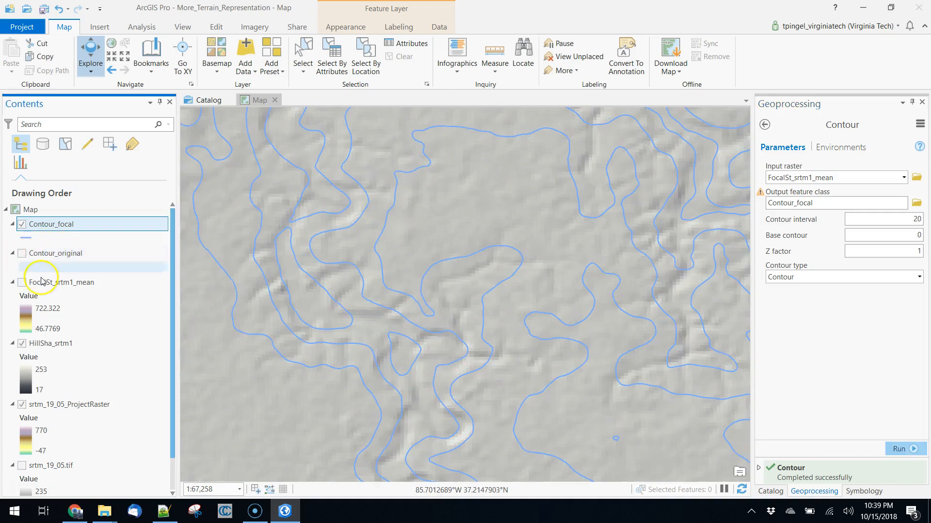
click(21, 344)
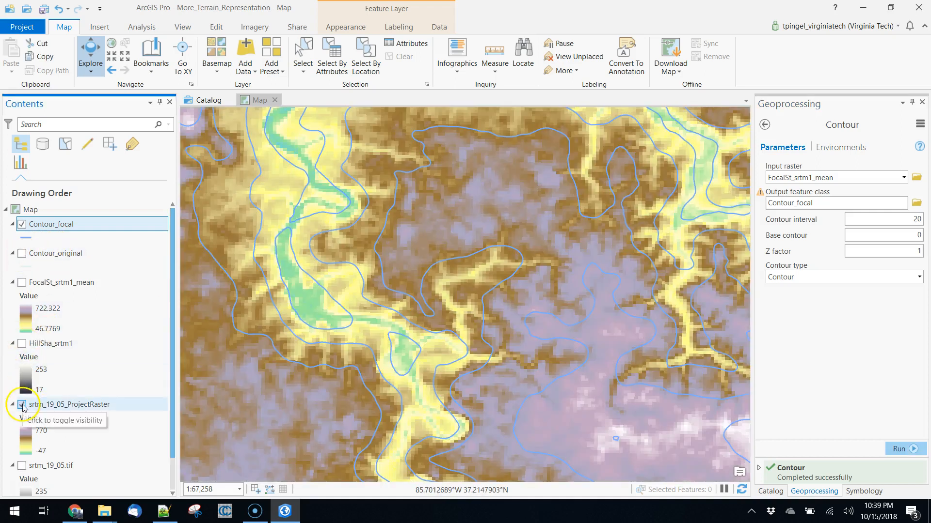
scroll(360, 224, down, 2)
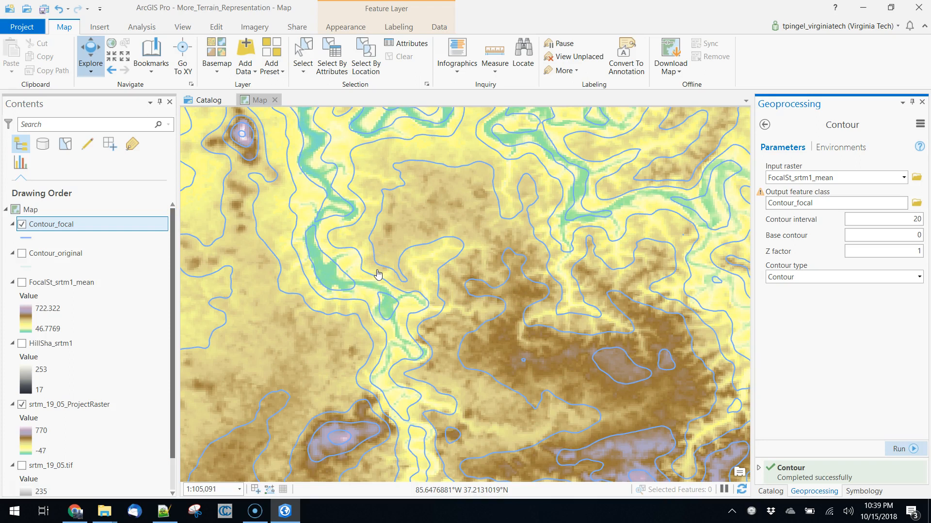
Step: Toggle the visibility of Contour_original and Contour_focal to compare both contour sets, leaving only Contour_focal shown
click(22, 253)
click(22, 224)
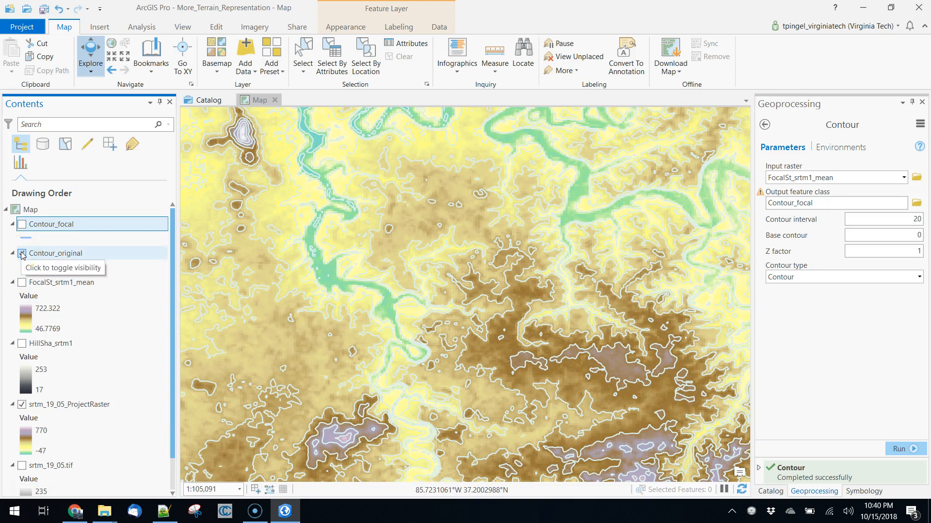
click(22, 224)
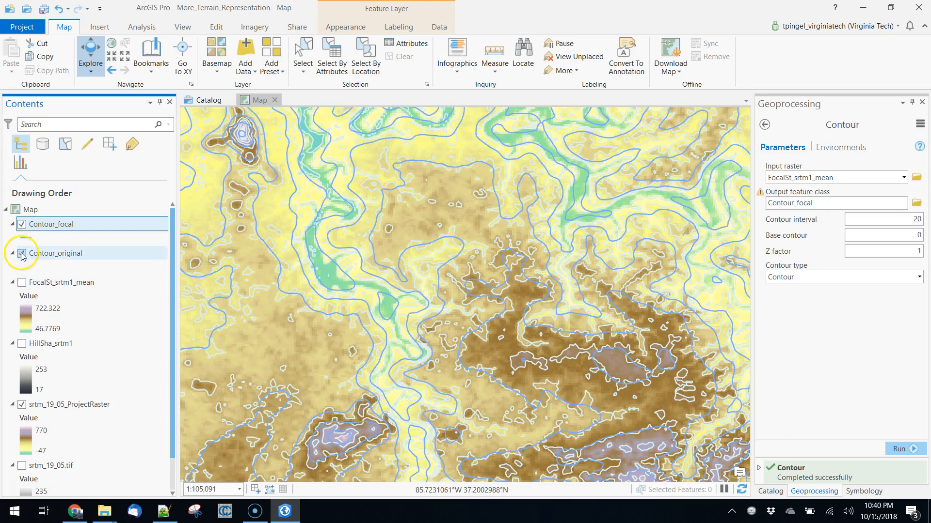
click(22, 254)
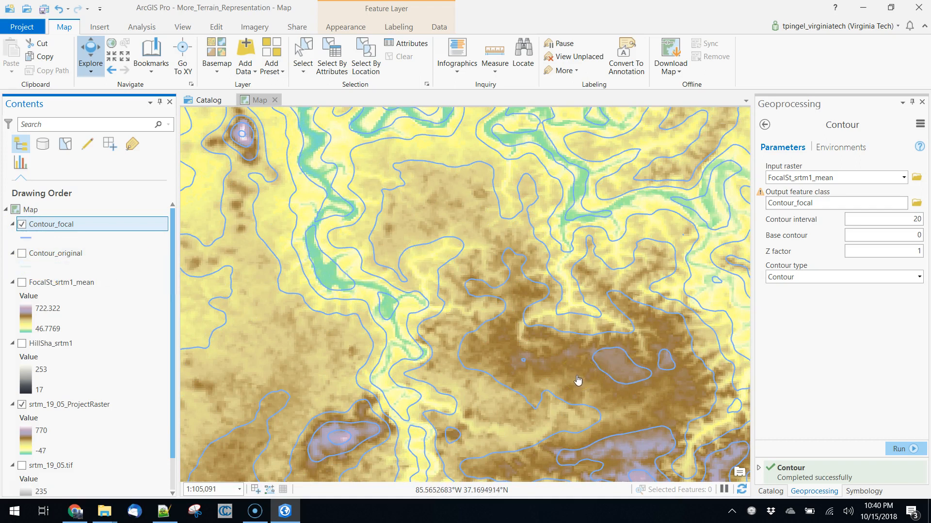
click(523, 338)
click(234, 291)
Step: Return to the geoprocessing search for "focal statistics" and open the Focal Statistics tool from Spatial Analyst Tools
click(769, 178)
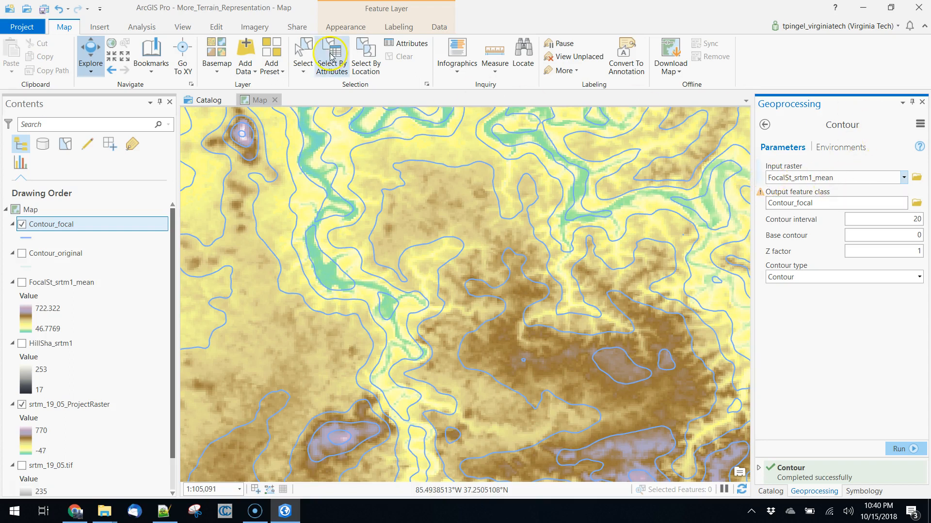
click(141, 27)
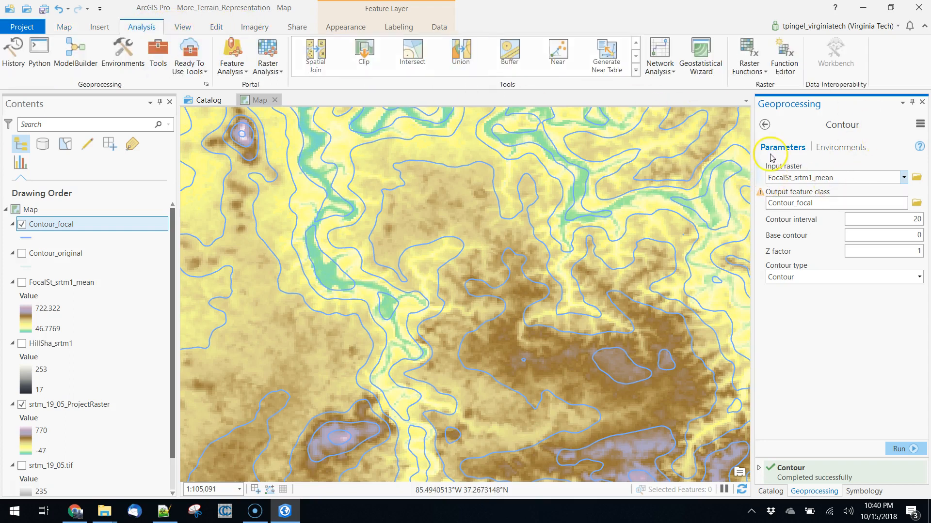
click(764, 125)
click(818, 124)
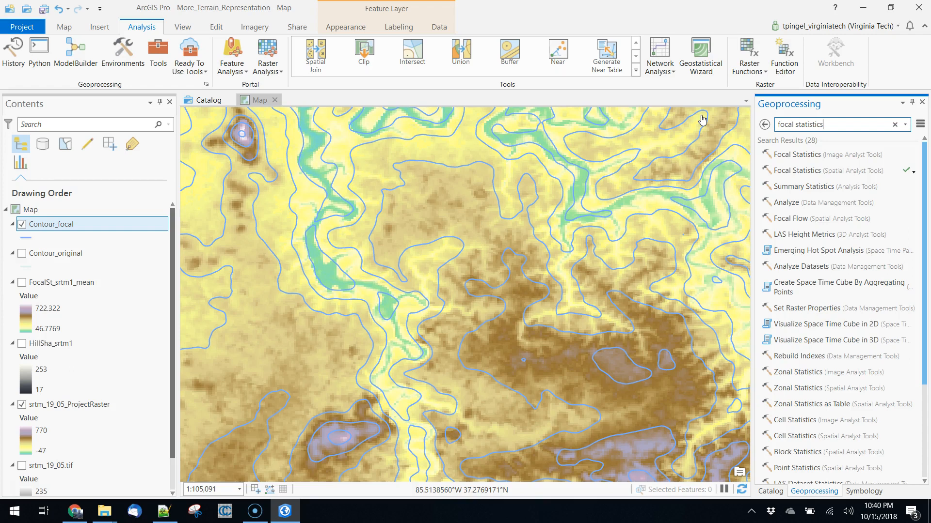
click(798, 170)
Step: Set the Focal Statistics input raster to srtm_19_05_ProjectRaster and name the output raster FocalSt_std
click(904, 177)
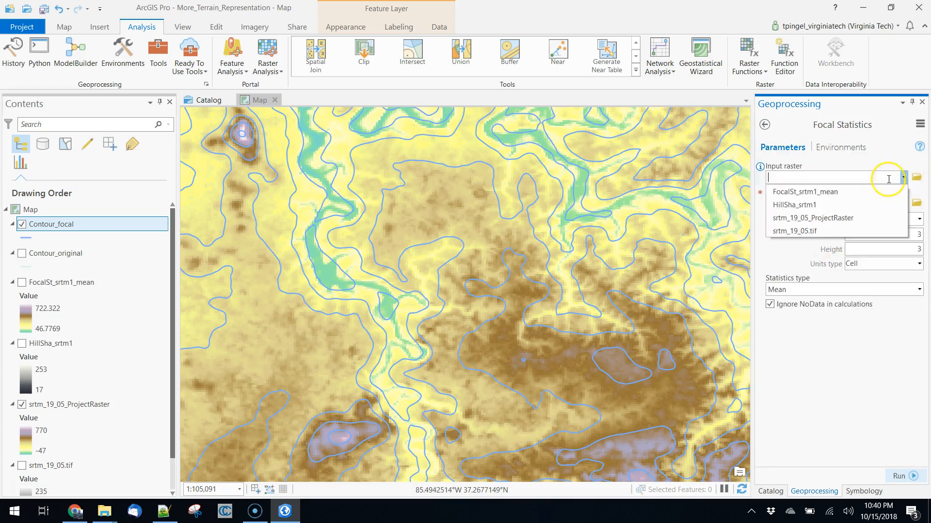
click(834, 218)
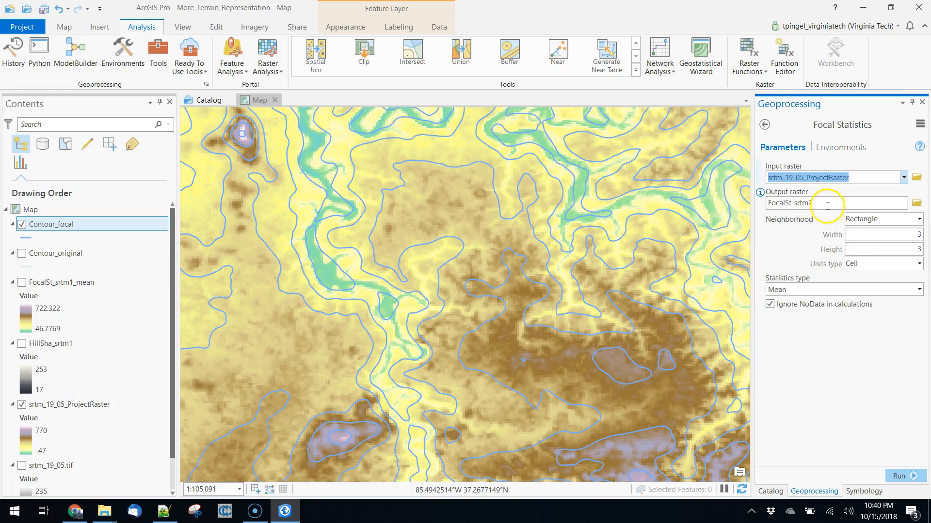
drag(796, 203, 921, 204)
click(893, 203)
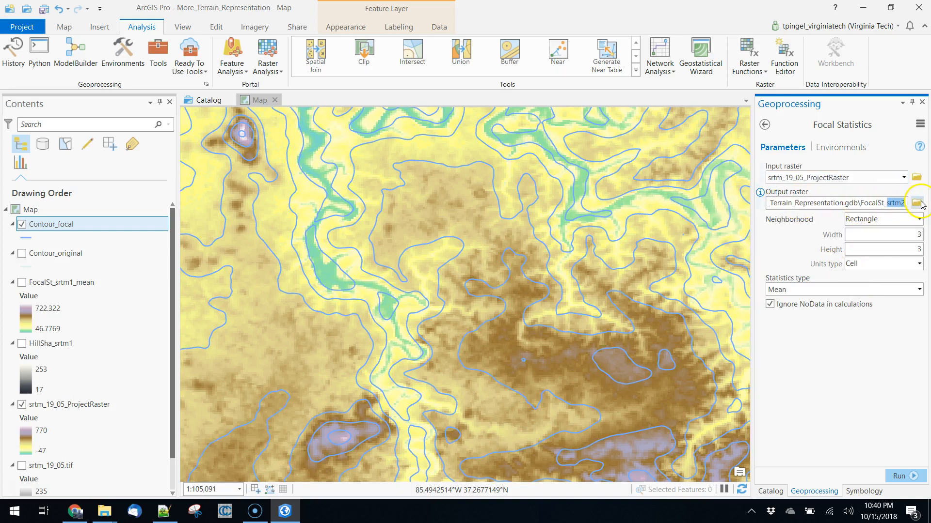
text(std)
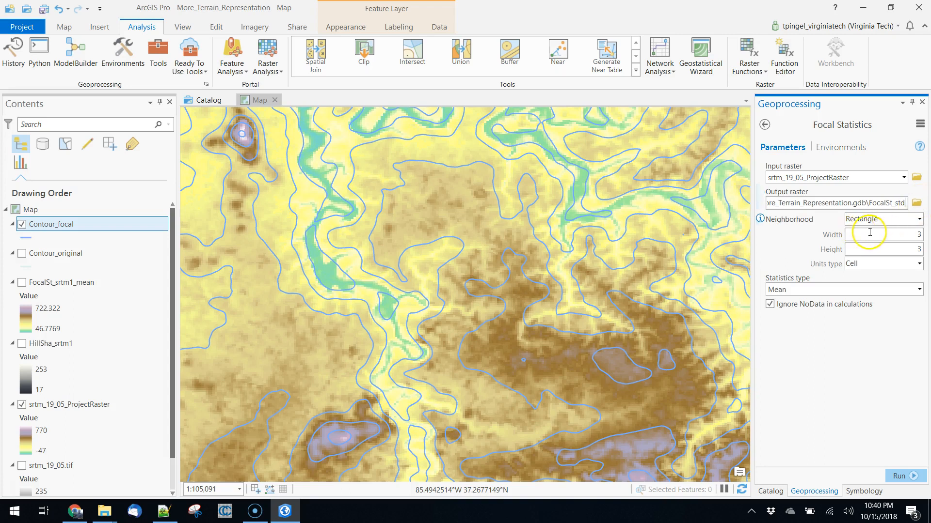
Step: Set the neighborhood's width and height to 11 cells, keeping the Rectangle shape
double_click(920, 236)
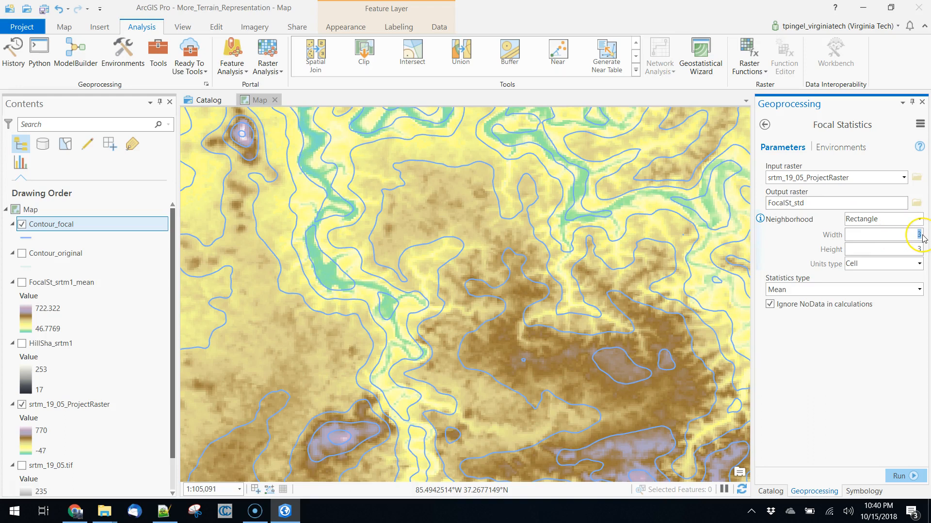
text(11)
double_click(911, 251)
text(11)
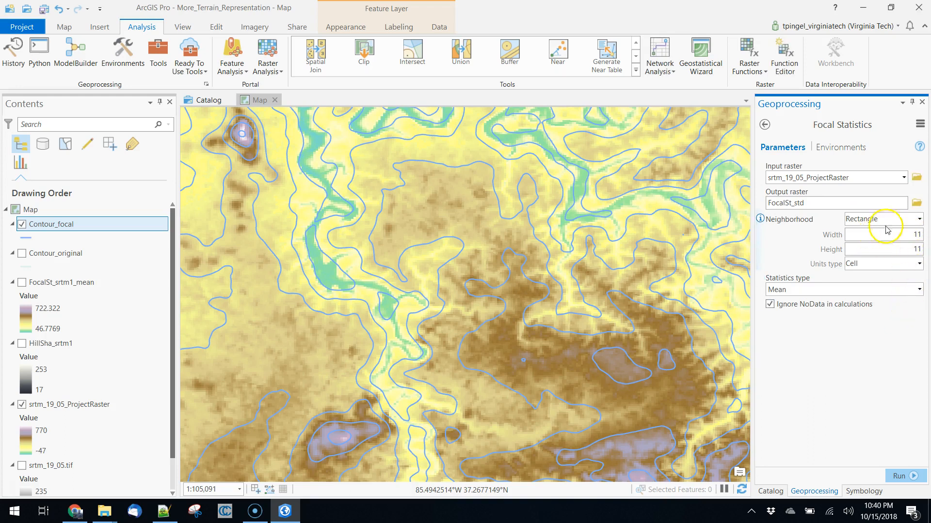
click(918, 219)
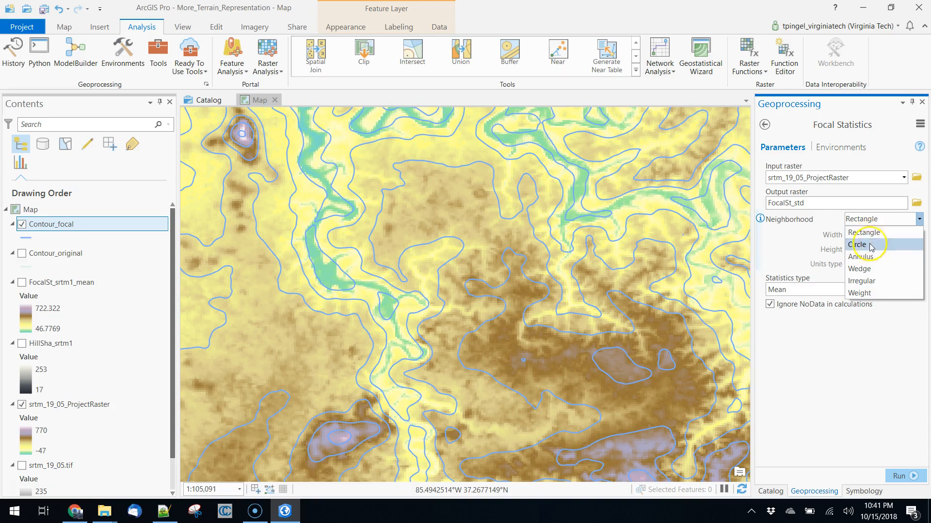
click(867, 348)
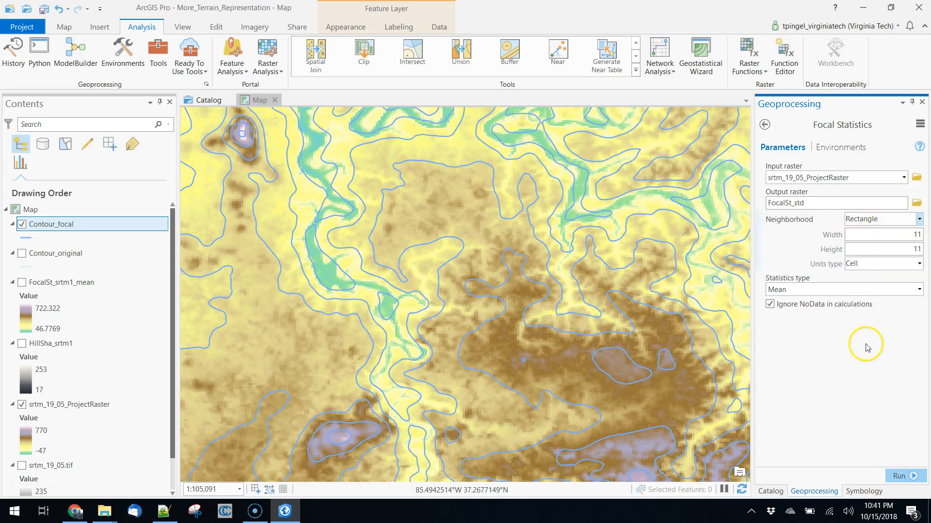
Step: Set the statistics type to Standard deviation and run Focal Statistics
click(918, 289)
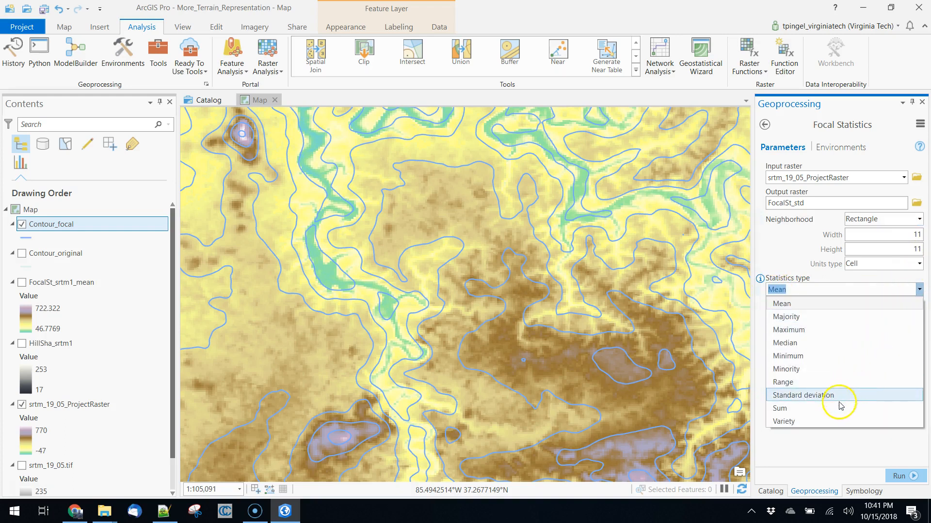
click(800, 395)
click(852, 416)
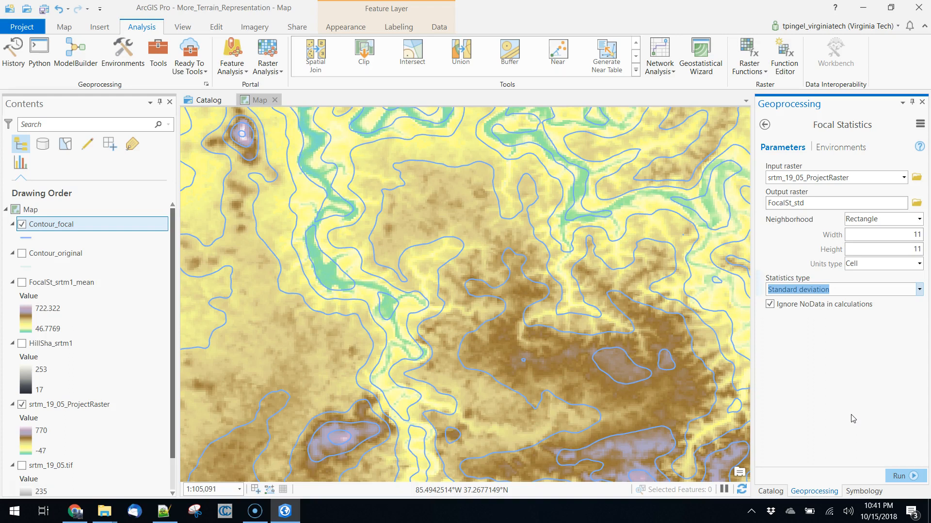
click(900, 475)
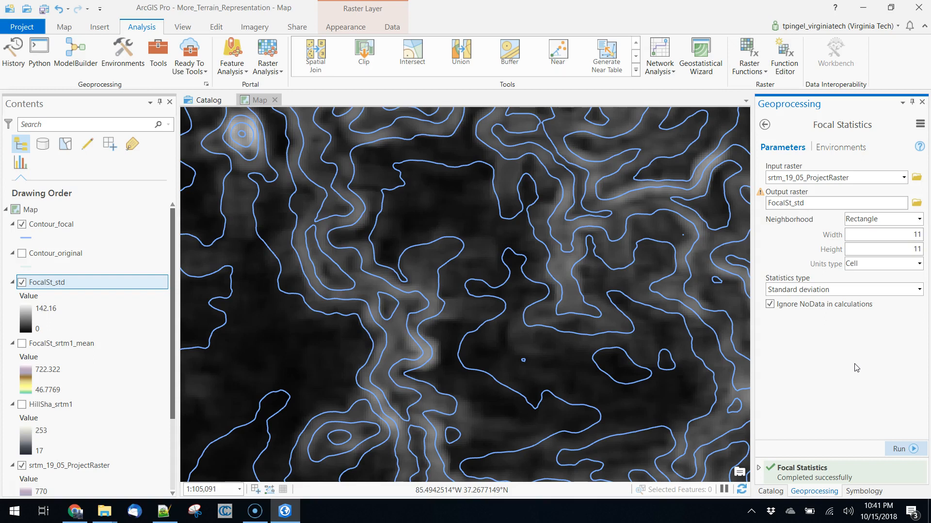
Step: Hide the Contour_focal layer and examine the FocalSt_std raster over a wider area
click(22, 224)
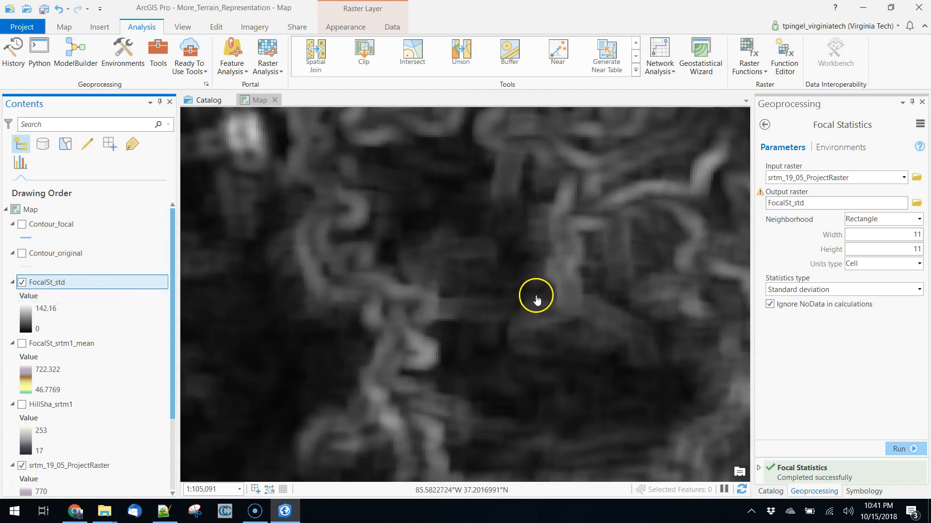
scroll(534, 297, down, 5)
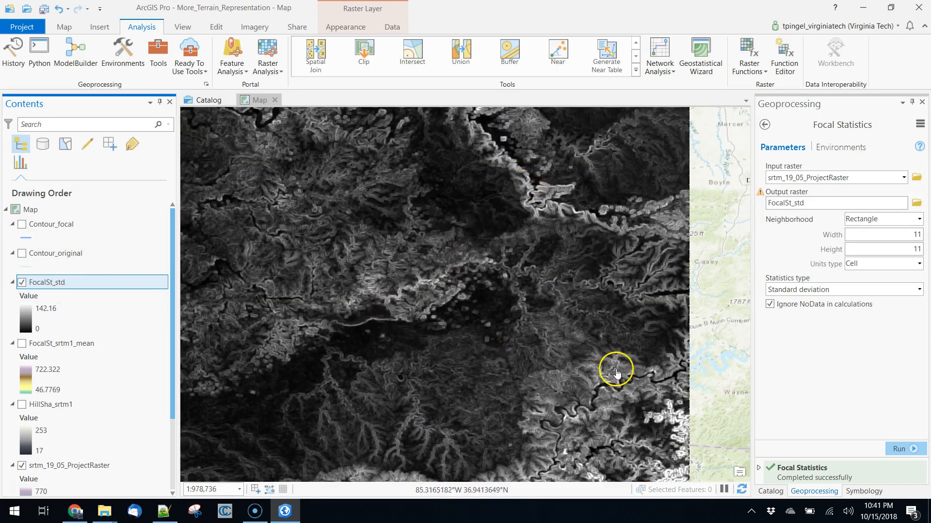
Step: Open the symbology settings of the FocalSt_std layer
scroll(527, 340, down, 2)
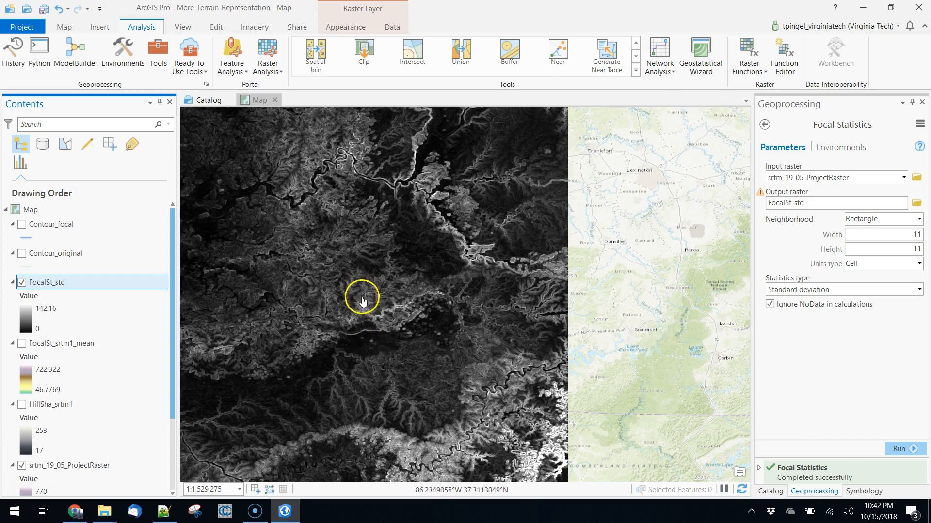
scroll(409, 342, down, 2)
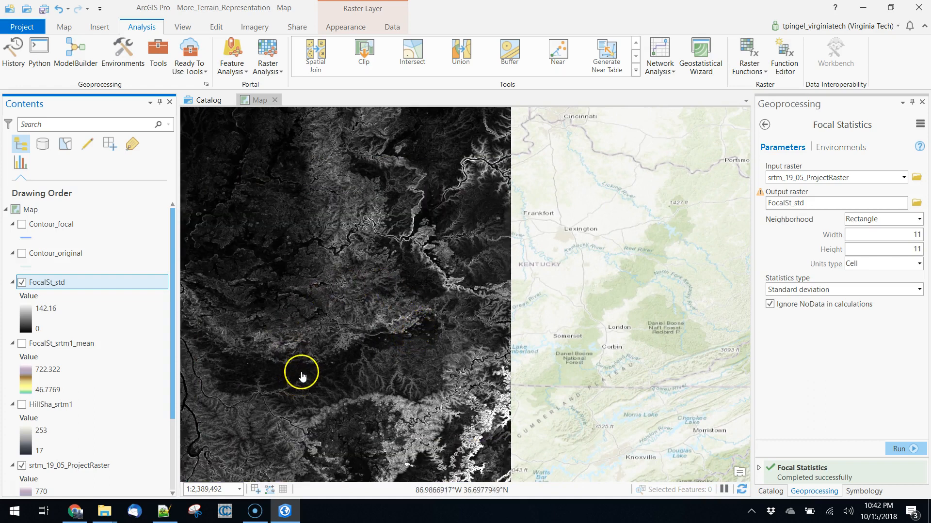
scroll(301, 373, down, 1)
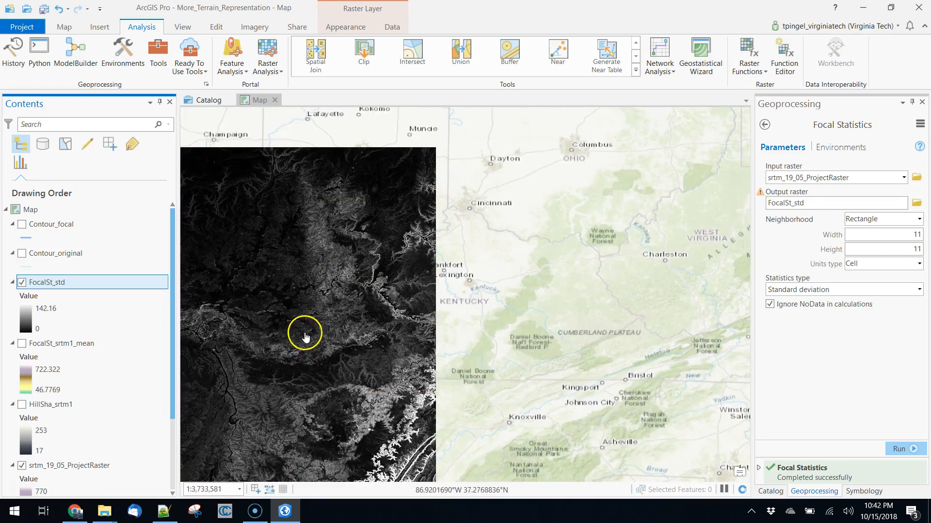
right_click(57, 283)
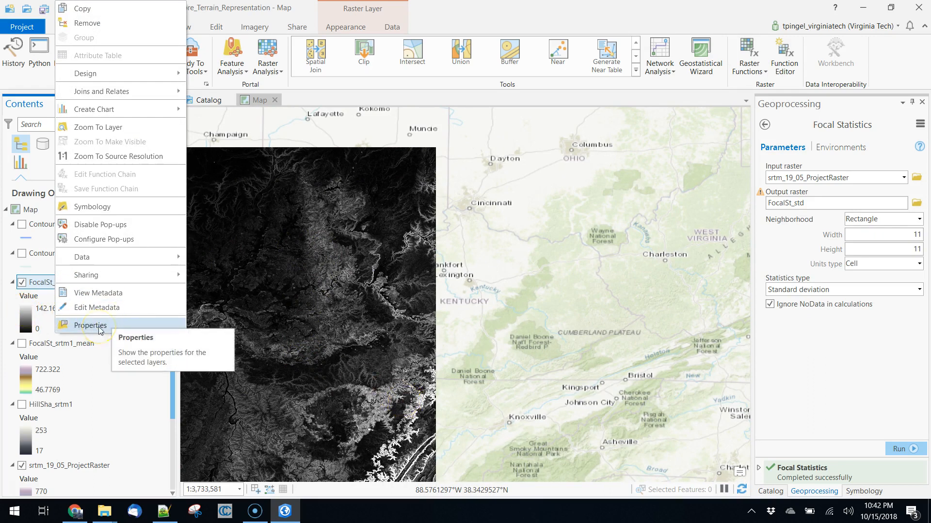
click(364, 266)
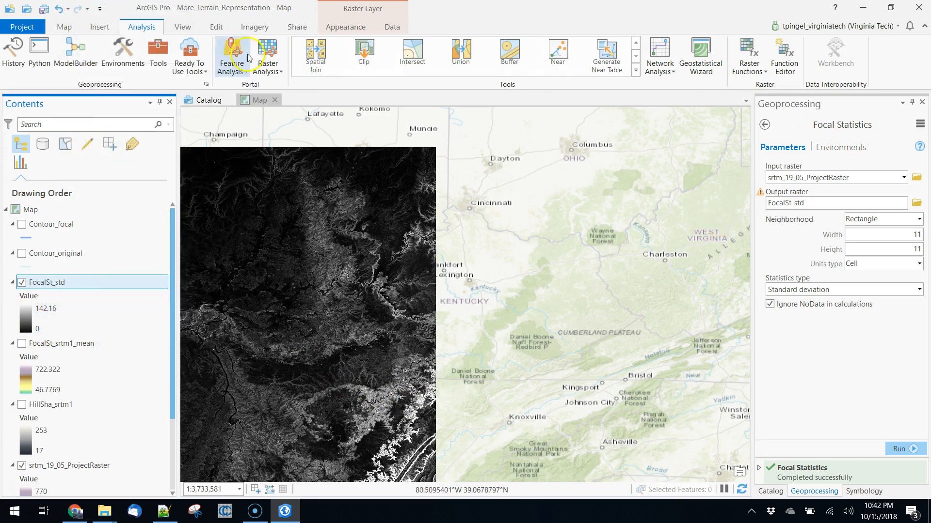
click(345, 26)
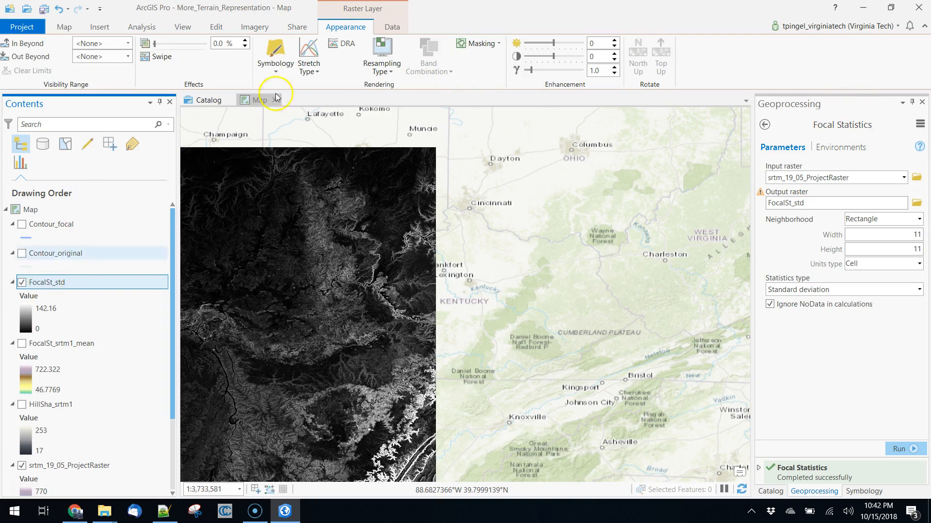
click(274, 53)
Step: Reverse the FocalSt_std color scheme so that low values draw white and high values draw black
click(883, 222)
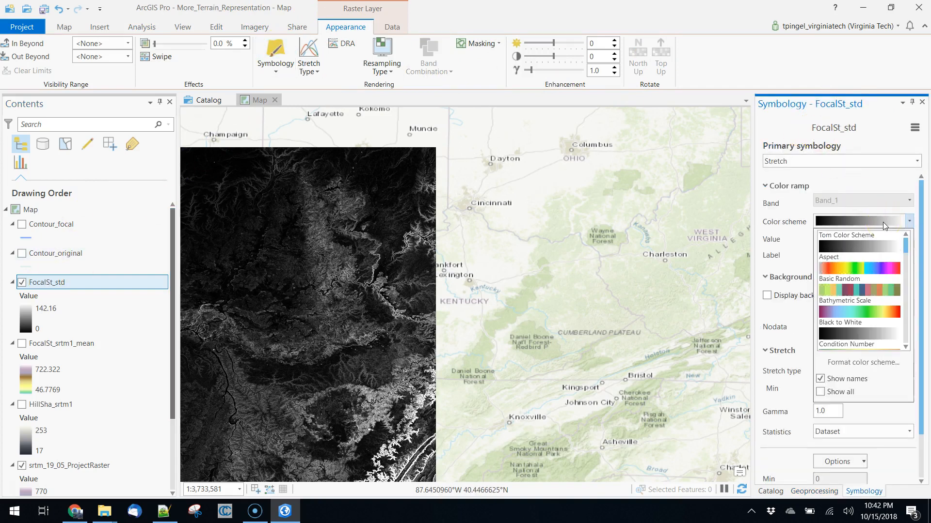
click(882, 222)
click(886, 222)
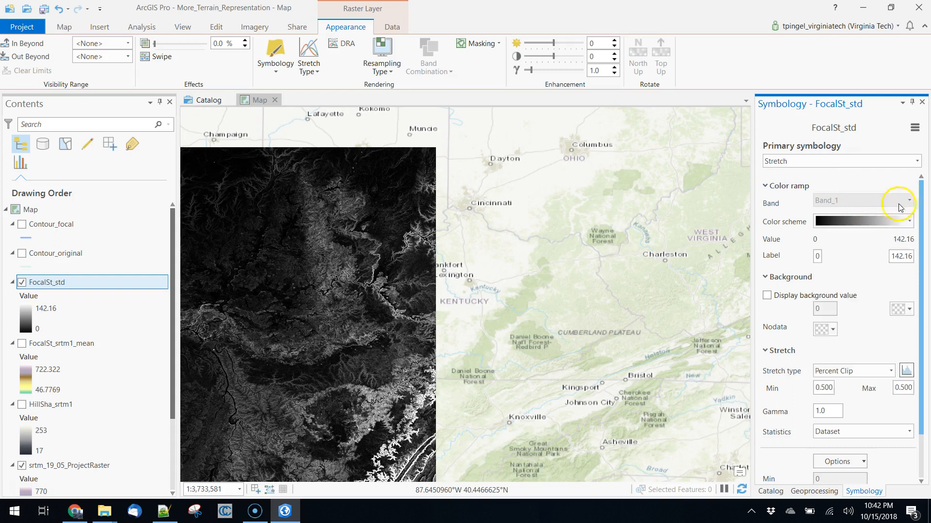
click(880, 222)
click(879, 222)
click(880, 222)
click(846, 362)
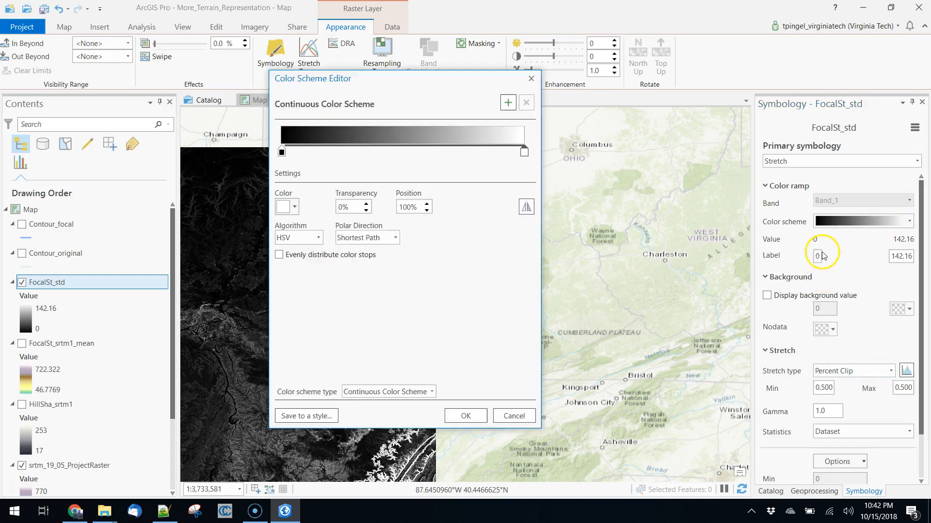
click(528, 208)
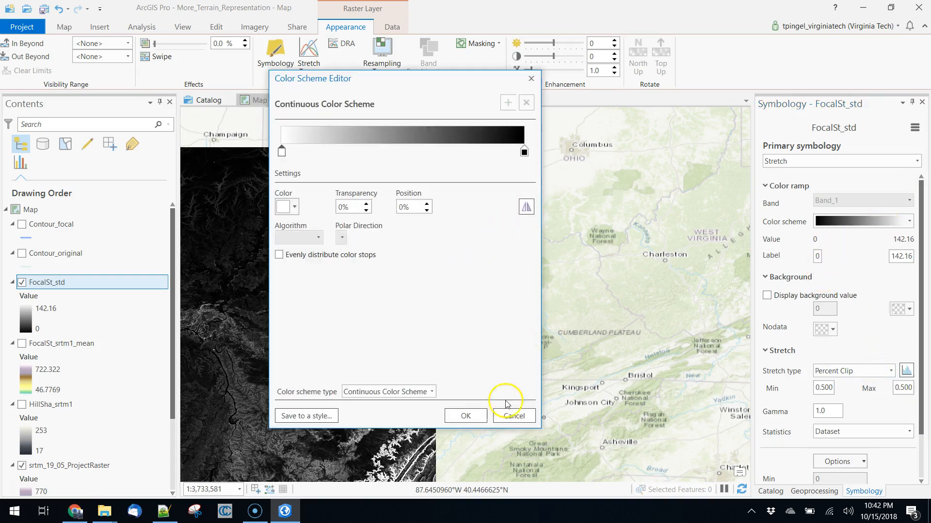
click(473, 415)
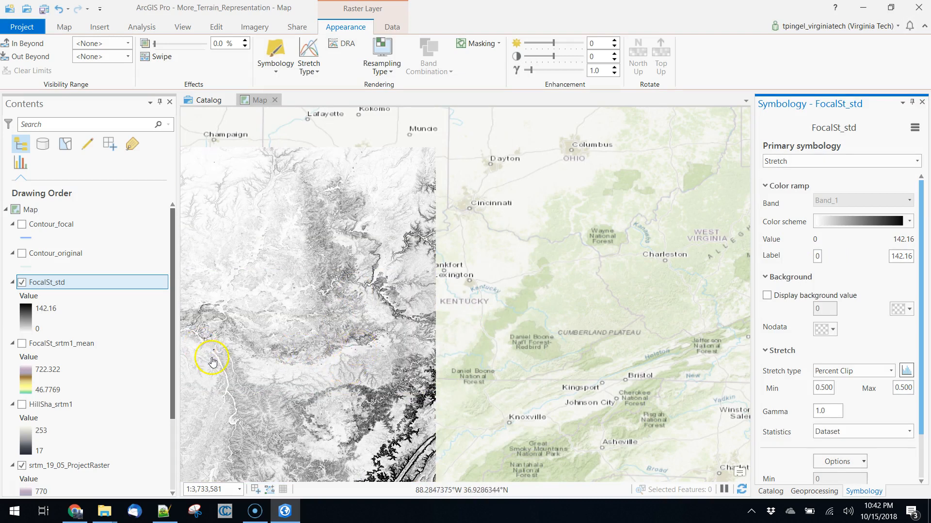
Step: Examine the recolored FocalSt_std raster up close along the river valley near its western edge and across the wider region to the east
drag(209, 348, 379, 275)
scroll(288, 238, down, 2)
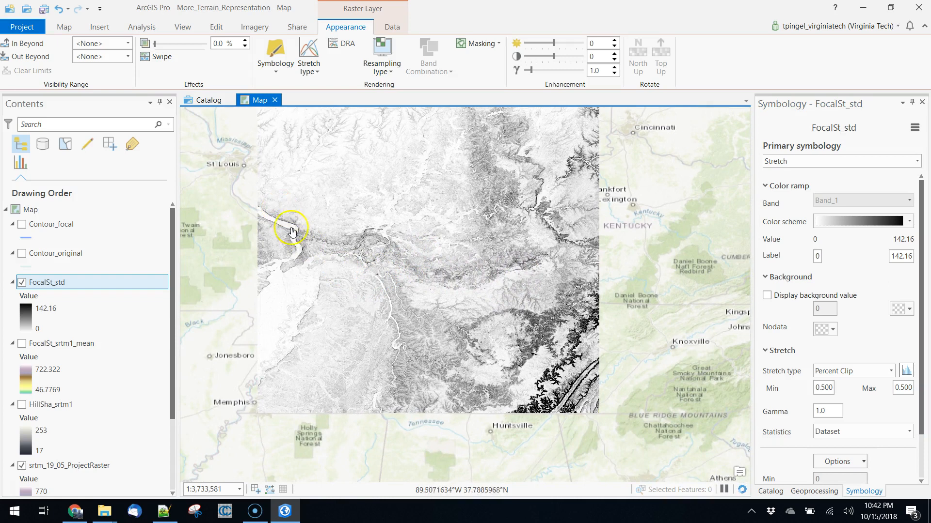
scroll(284, 248, up, 5)
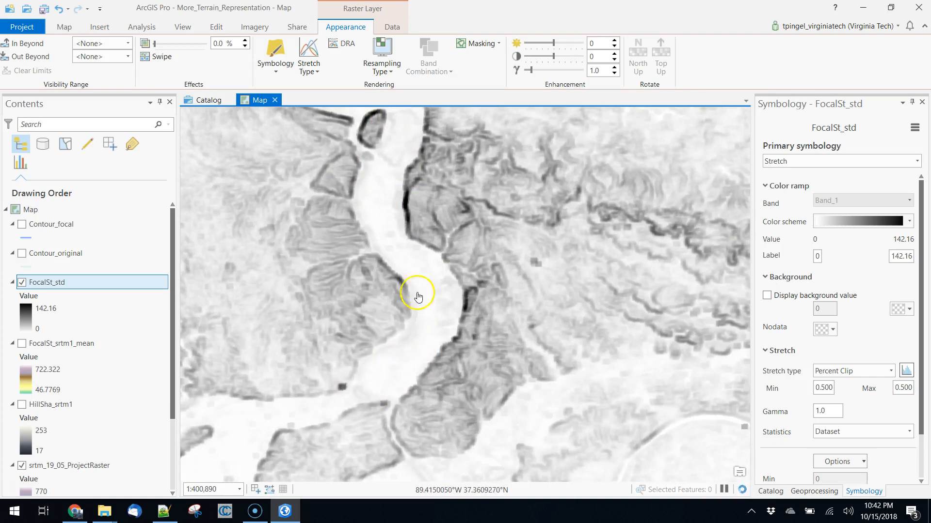
mouse_move(388, 181)
mouse_down()
mouse_move(382, 272)
mouse_move(430, 289)
mouse_up()
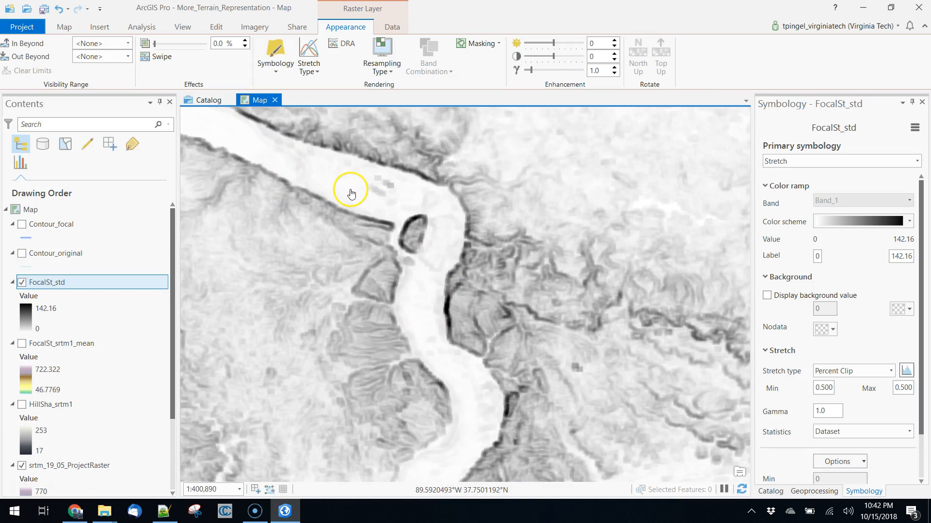
drag(583, 352, 518, 156)
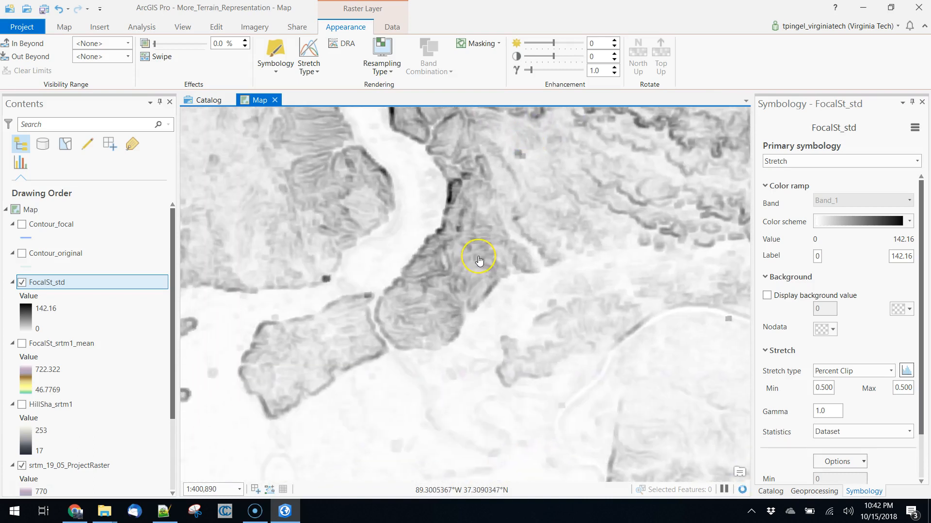
scroll(478, 259, down, 2)
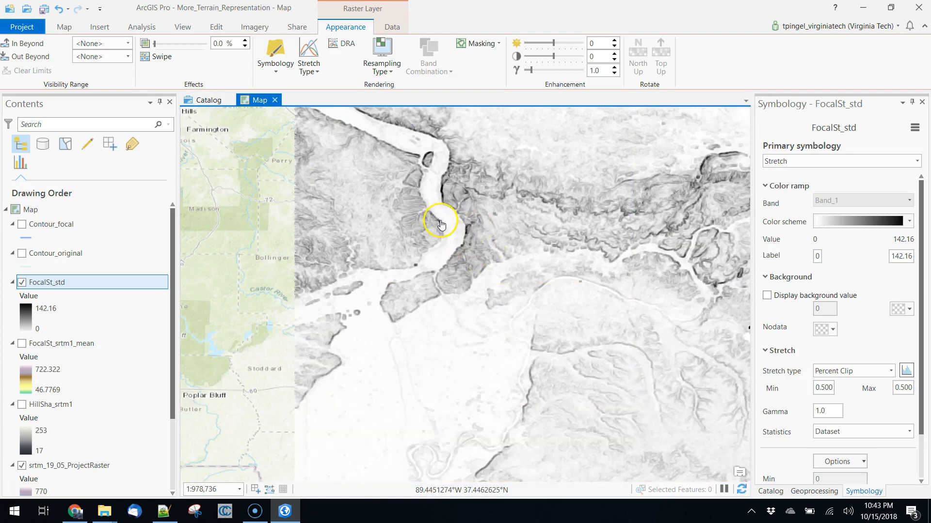
drag(613, 228, 464, 275)
scroll(480, 266, down, 3)
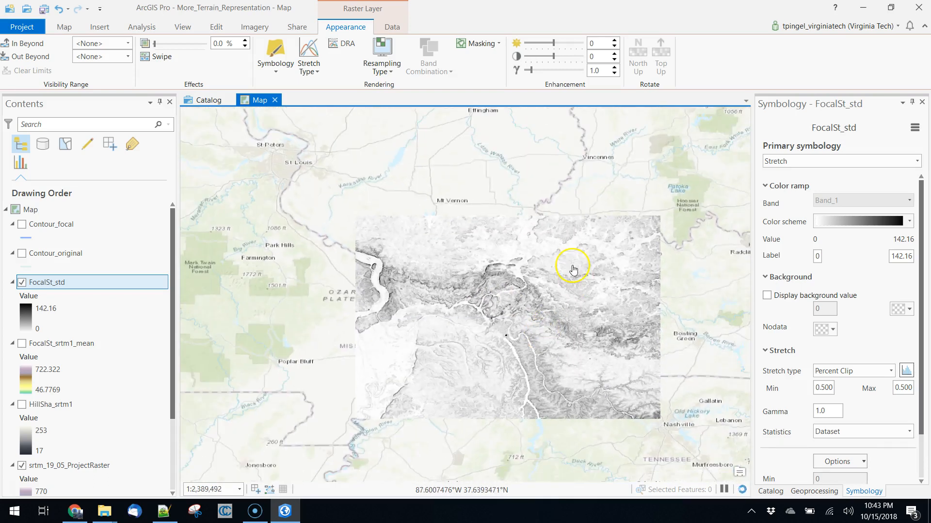
click(641, 253)
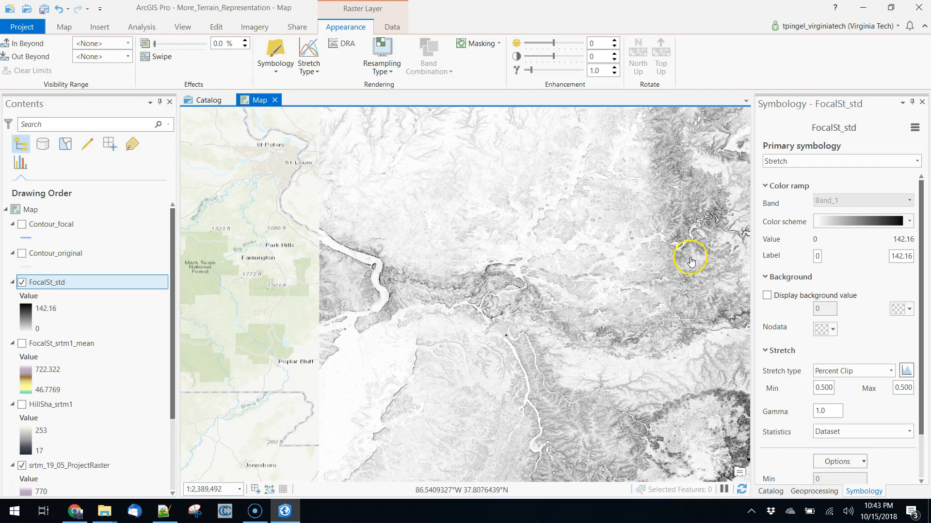
drag(692, 259, 490, 235)
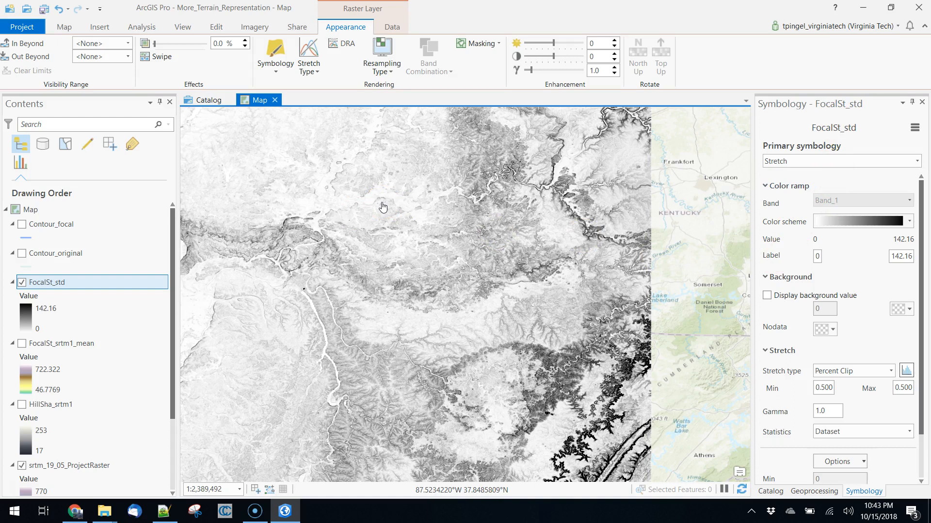
click(470, 279)
click(524, 262)
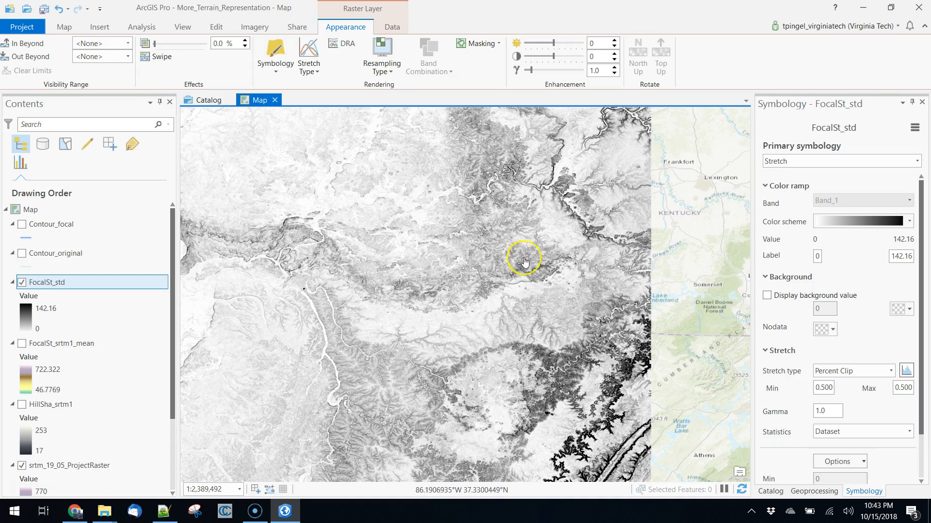